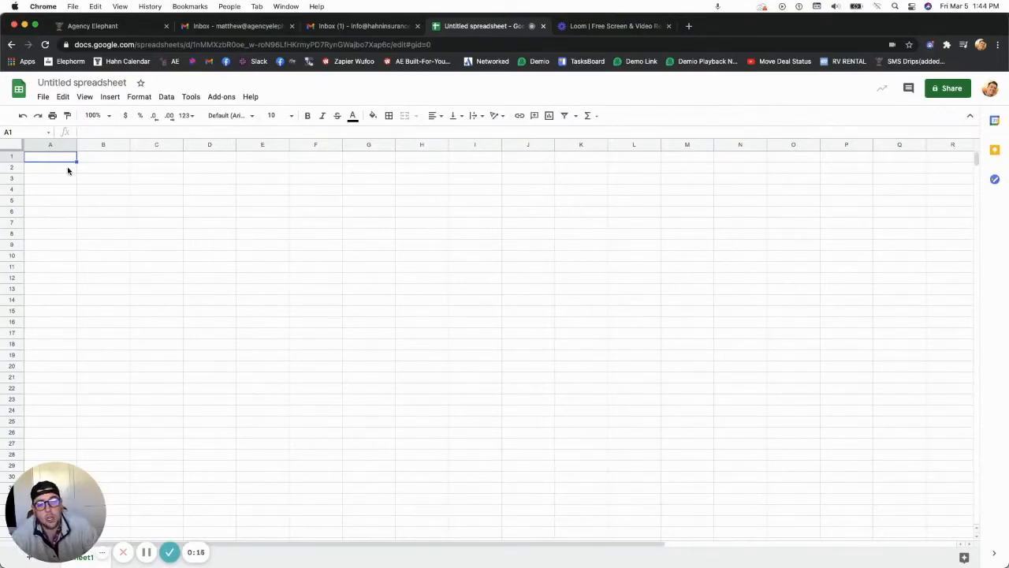
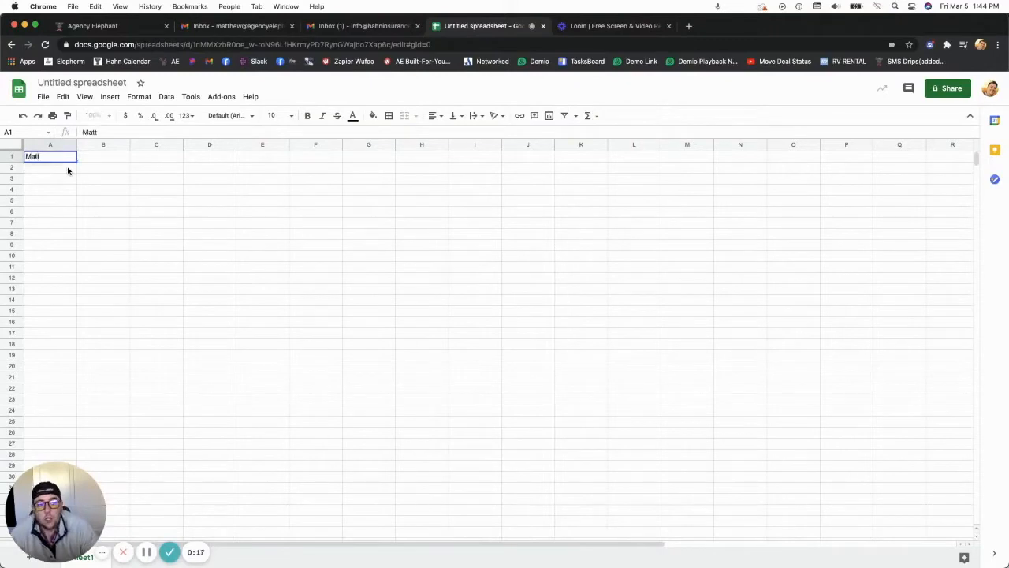
# Enter the contact's full name, street address, and the words 'city', 'state' and 'zip' across row 1
pyautogui.press('Tab')
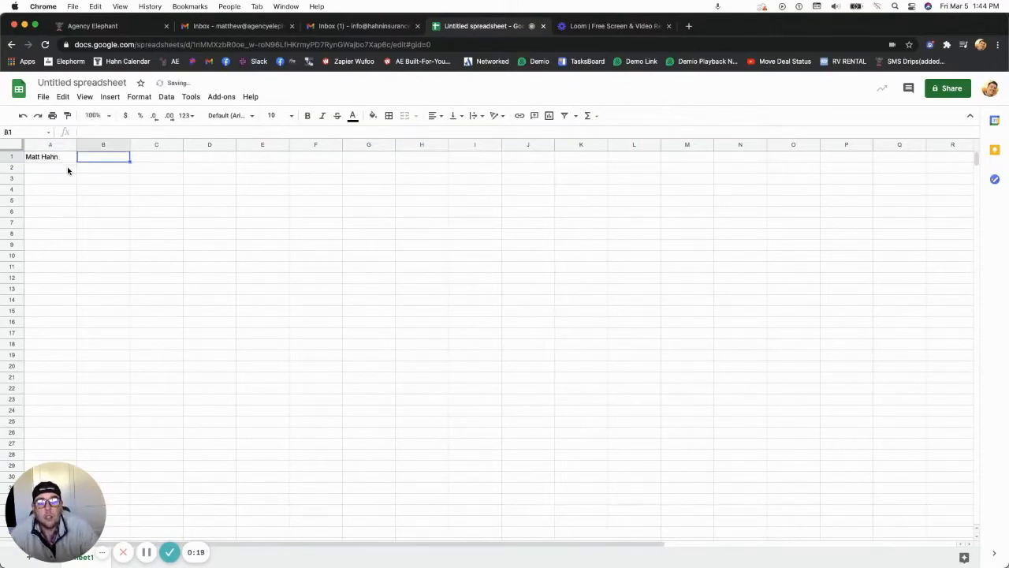
pyautogui.write('123 a st')
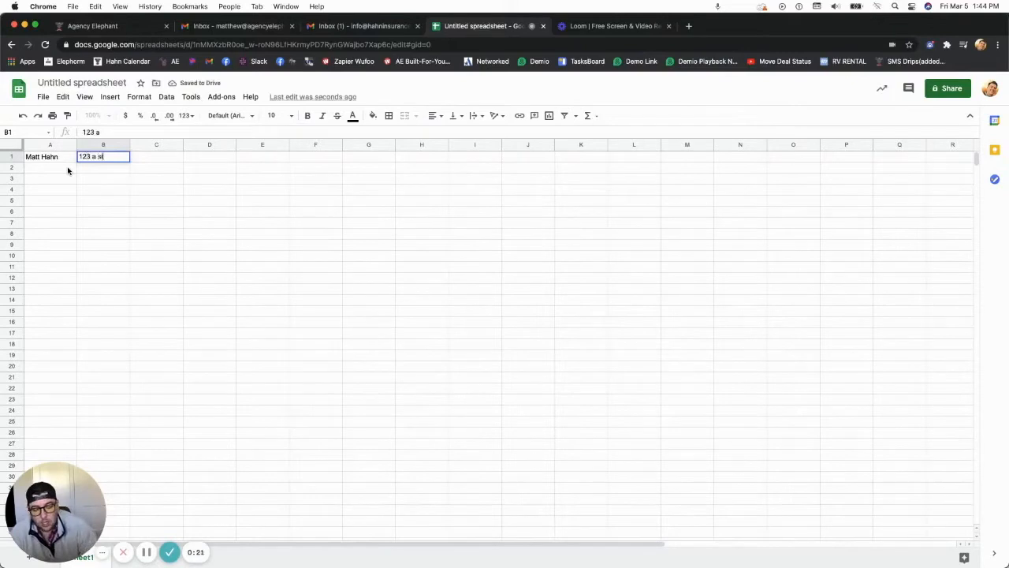
pyautogui.press('Tab')
pyautogui.write('a')
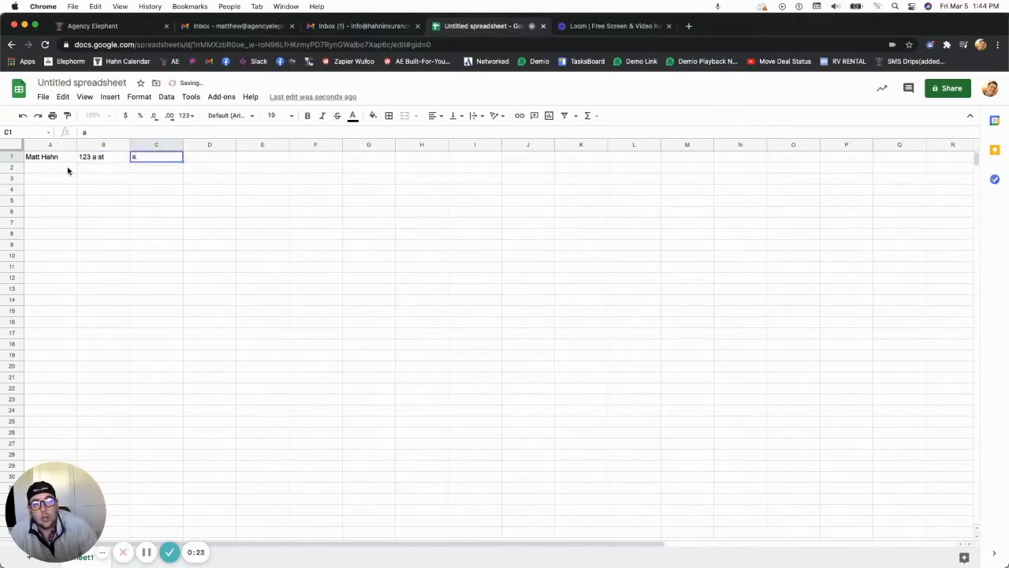
pyautogui.write('ity')
pyautogui.press('Tab')
pyautogui.write('state')
pyautogui.press('Tab')
pyautogui.write('zip')
pyautogui.press('Tab')
# Add the contact's phone number and e-mail address, correcting a typo in the e-mail
pyautogui.write('953923648')
pyautogui.press('Tab')
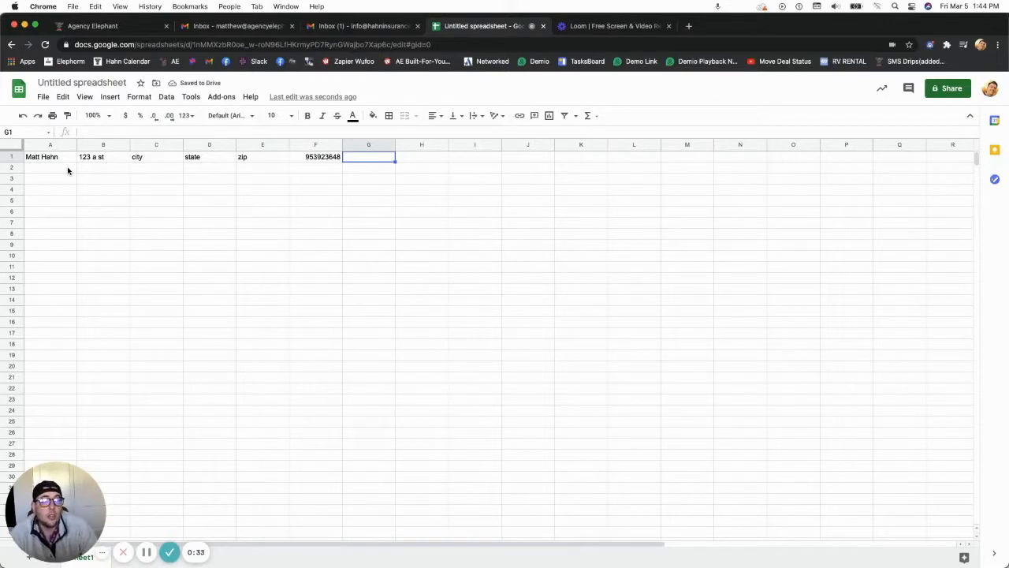
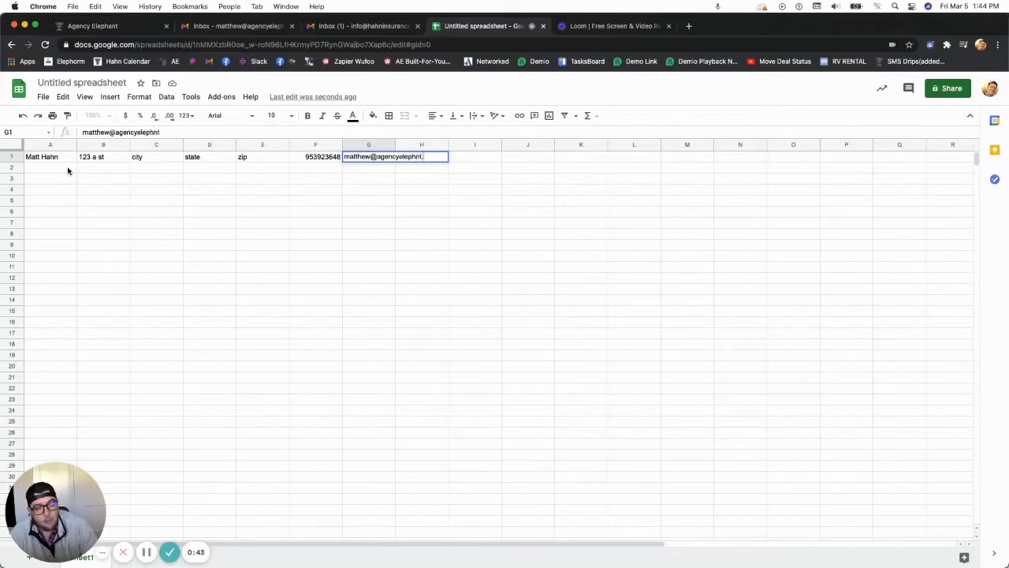
pyautogui.press('Tab')
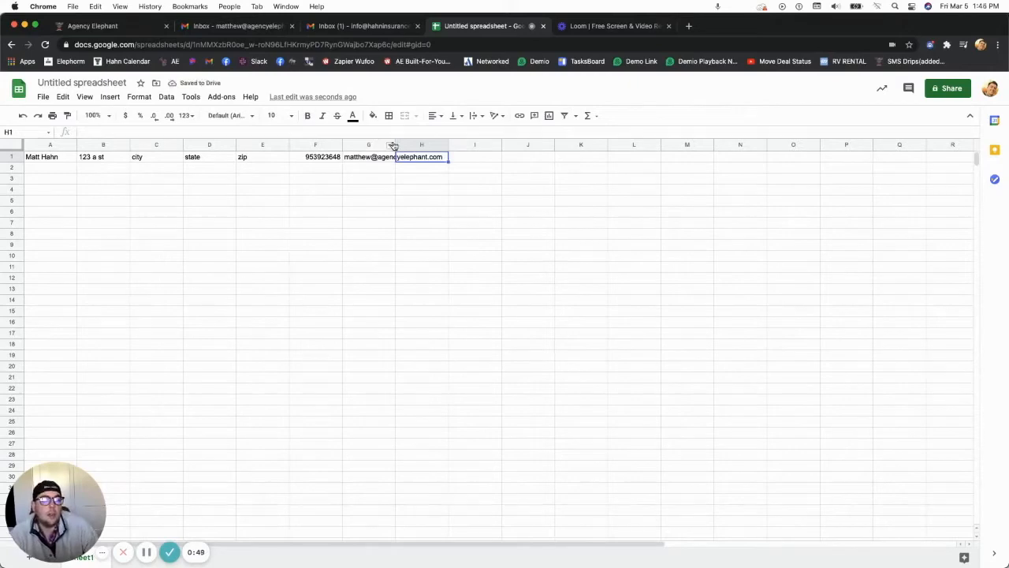
# Widen column G for the e-mail and retype A1 as surname, first name in capitals
pyautogui.moveTo(448, 145); pyautogui.dragTo(472, 146)
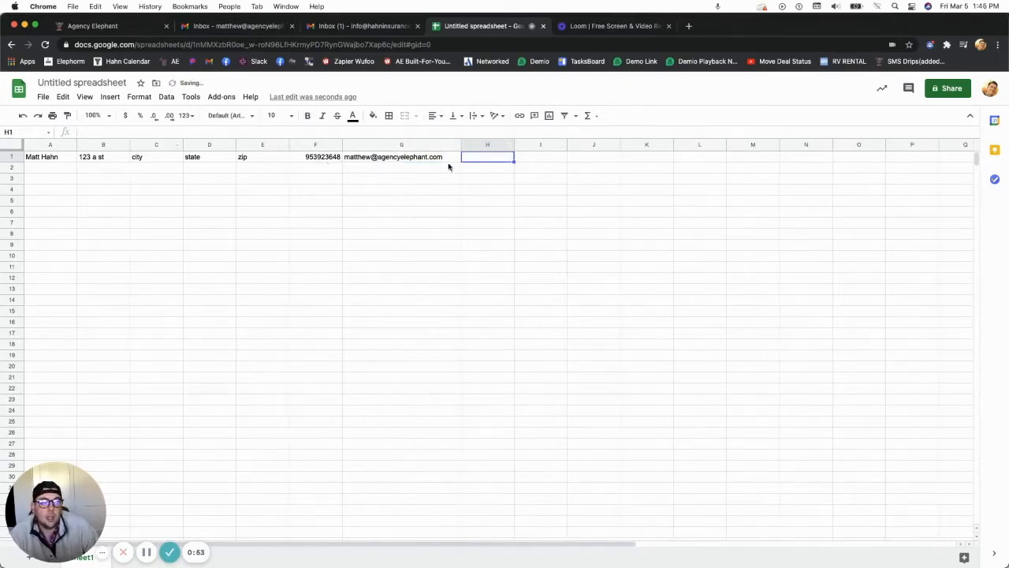
pyautogui.click(44, 157)
pyautogui.tripleClick(46, 157)
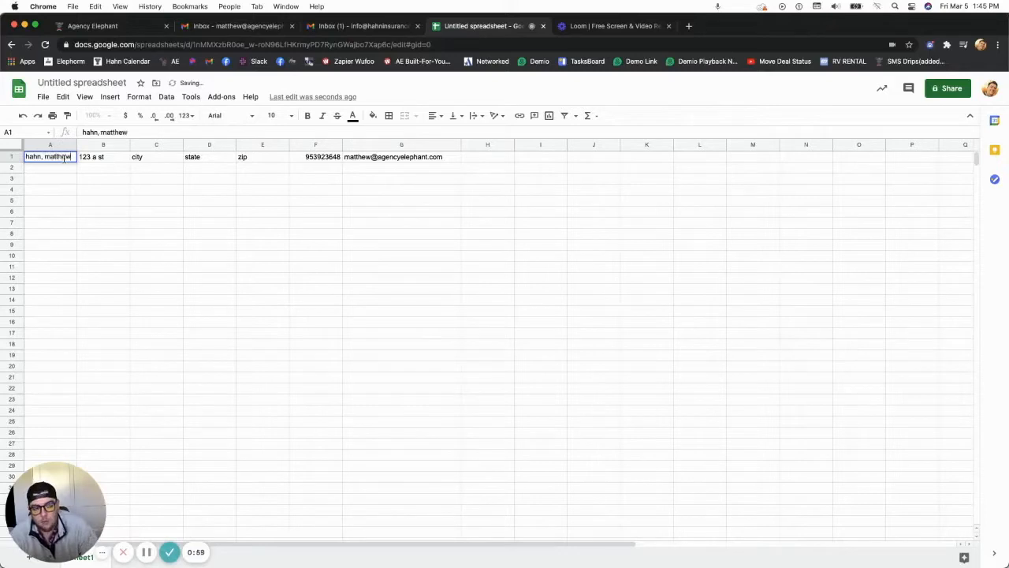
pyautogui.tripleClick(62, 156)
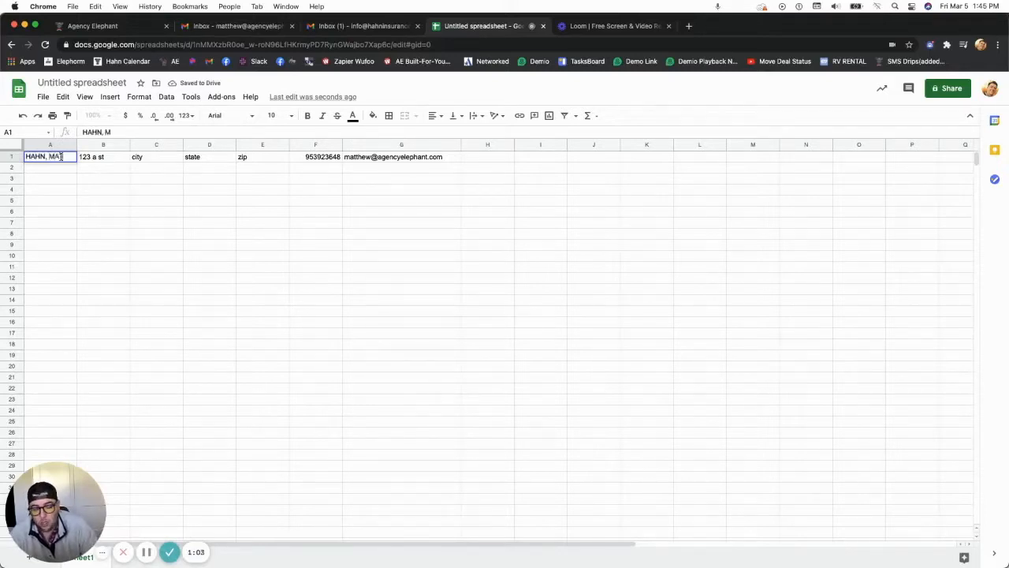
pyautogui.click(81, 200)
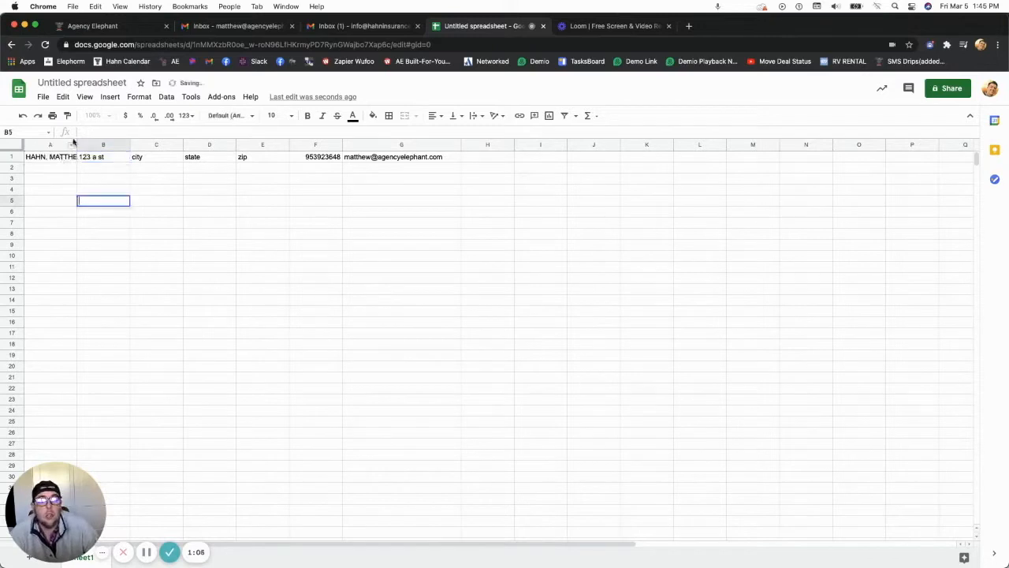
# Widen column A and insert two empty columns to its right
pyautogui.moveTo(77, 144); pyautogui.dragTo(100, 144)
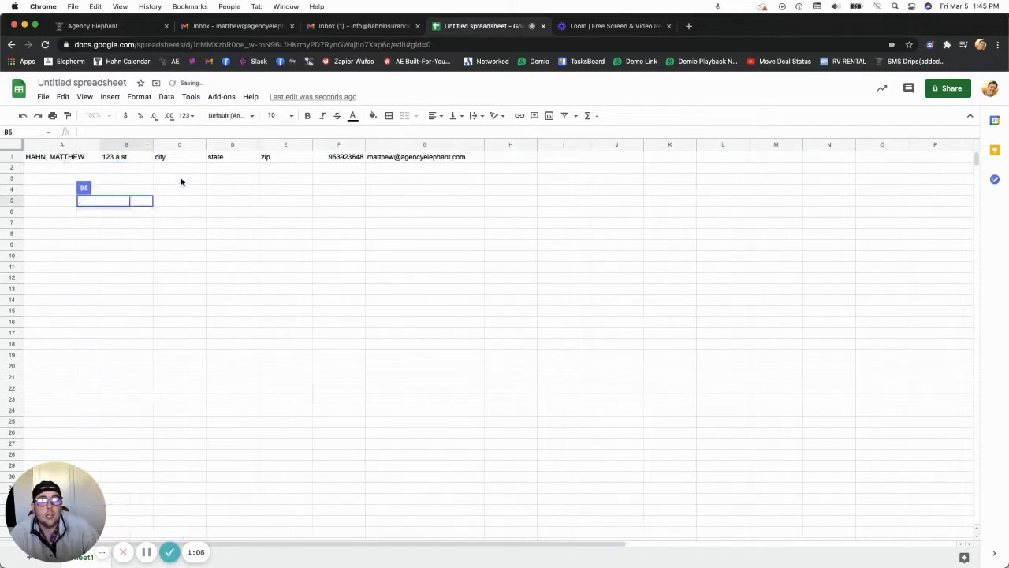
pyautogui.click(359, 237)
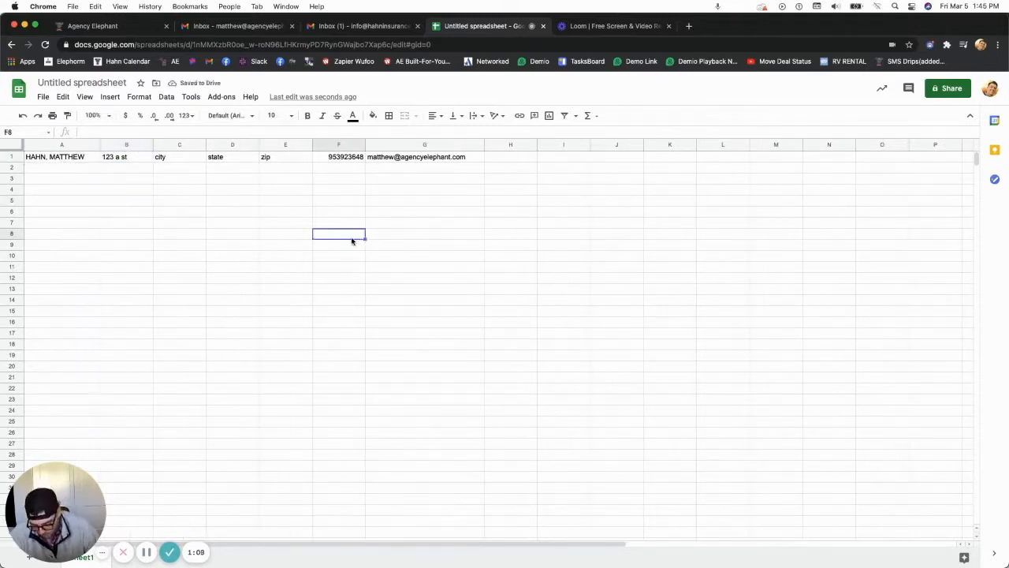
pyautogui.click(66, 143)
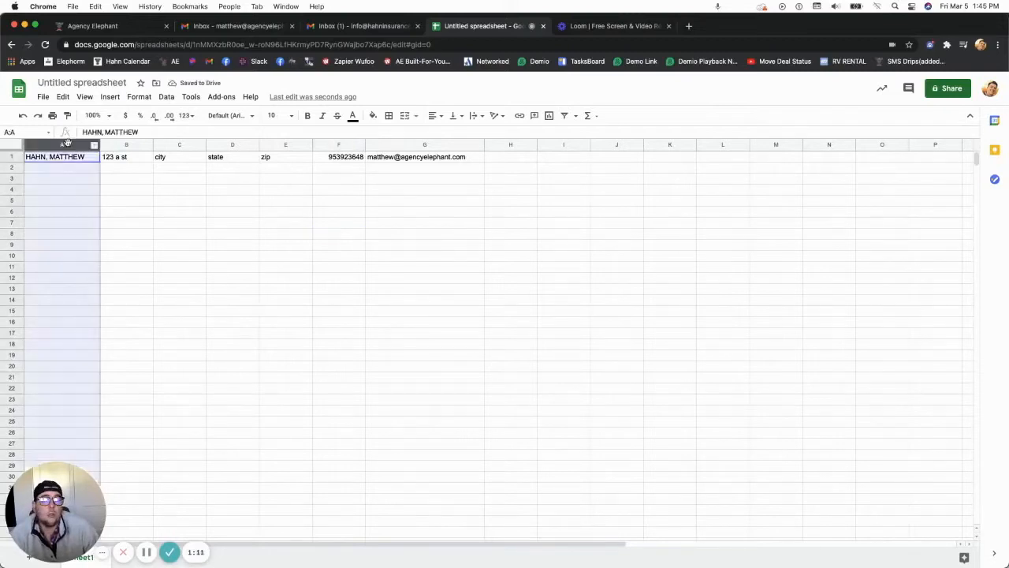
pyautogui.rightClick(45, 142)
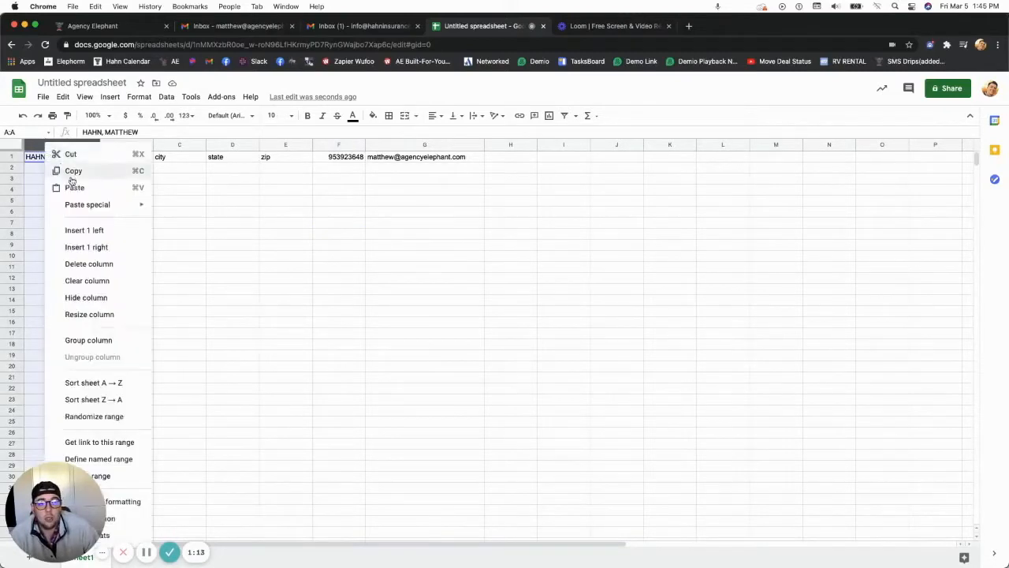
pyautogui.click(120, 246)
pyautogui.click(70, 145)
pyautogui.rightClick(70, 145)
pyautogui.click(117, 250)
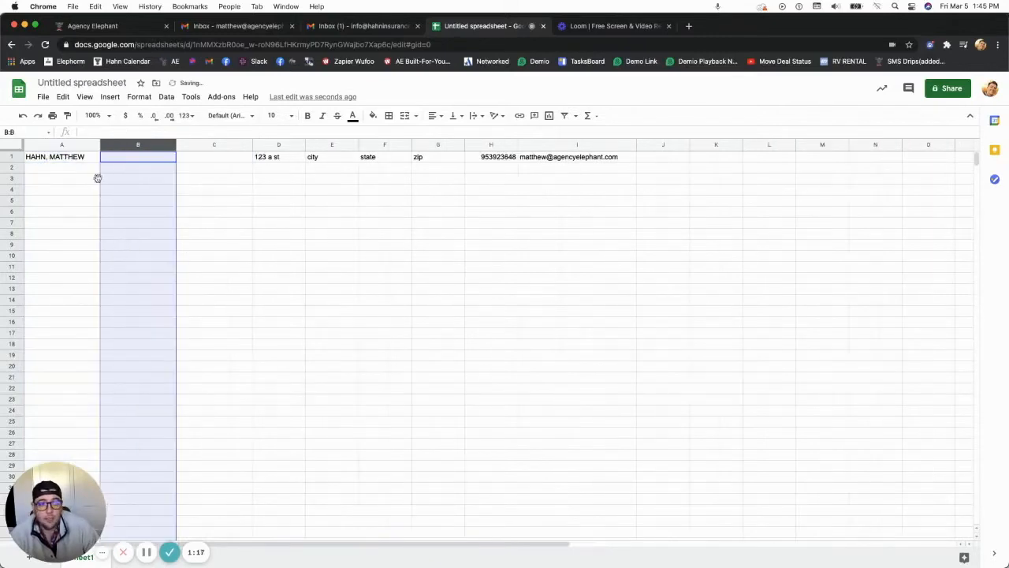
pyautogui.click(43, 156)
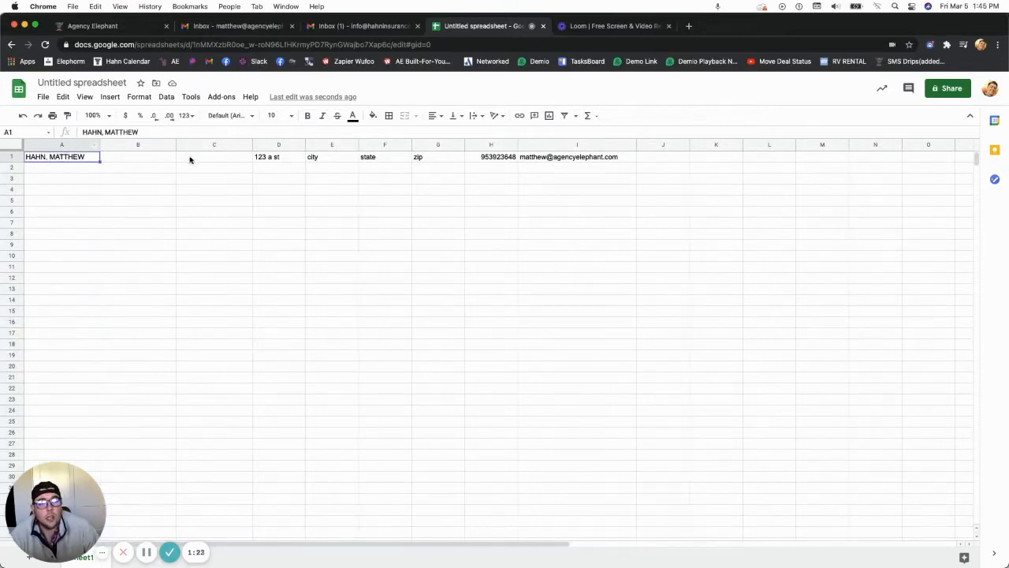
# Split column A's name into surname and first name with Data > Split text to columns
pyautogui.click(61, 144)
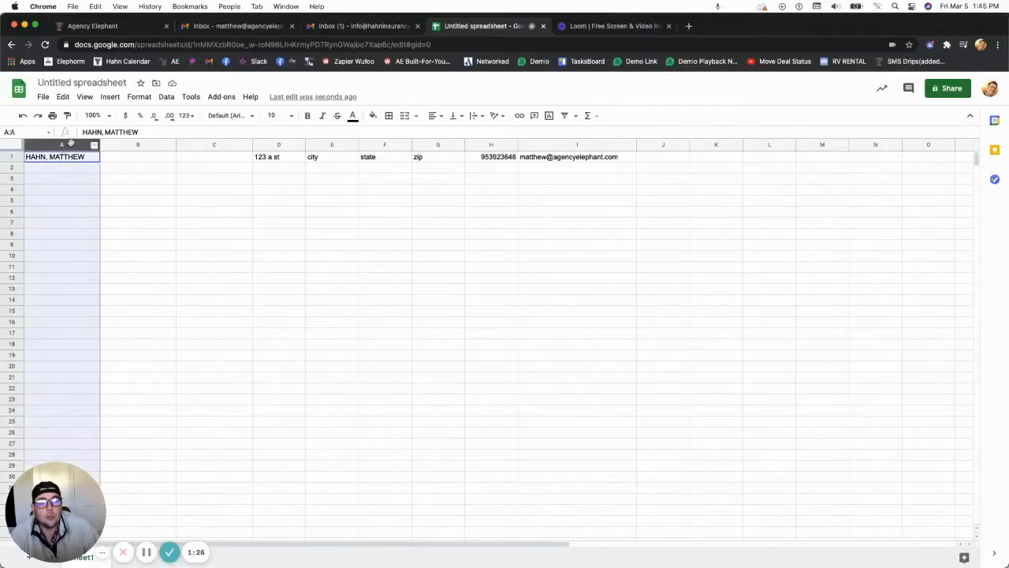
pyautogui.click(166, 96)
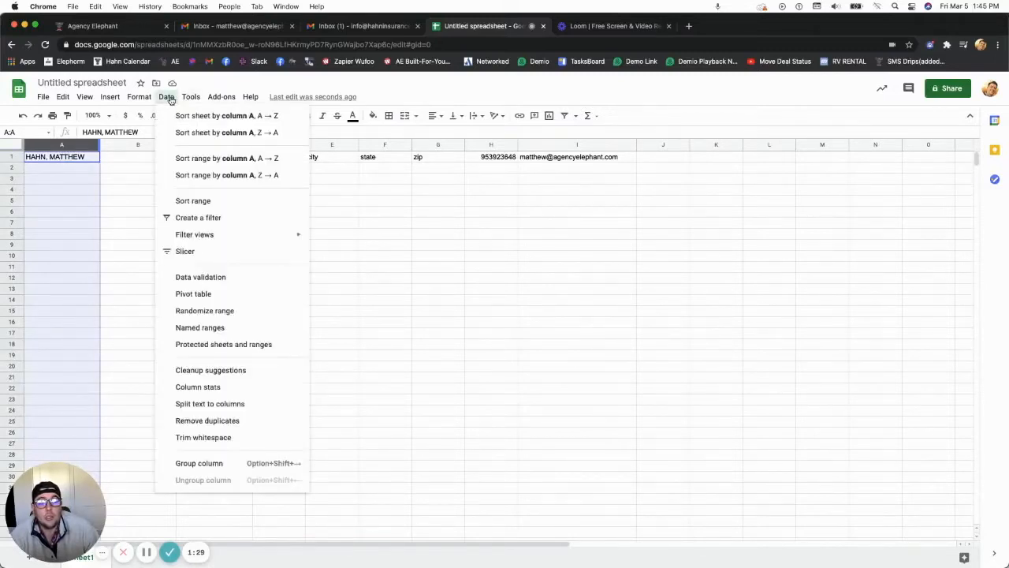
pyautogui.click(212, 404)
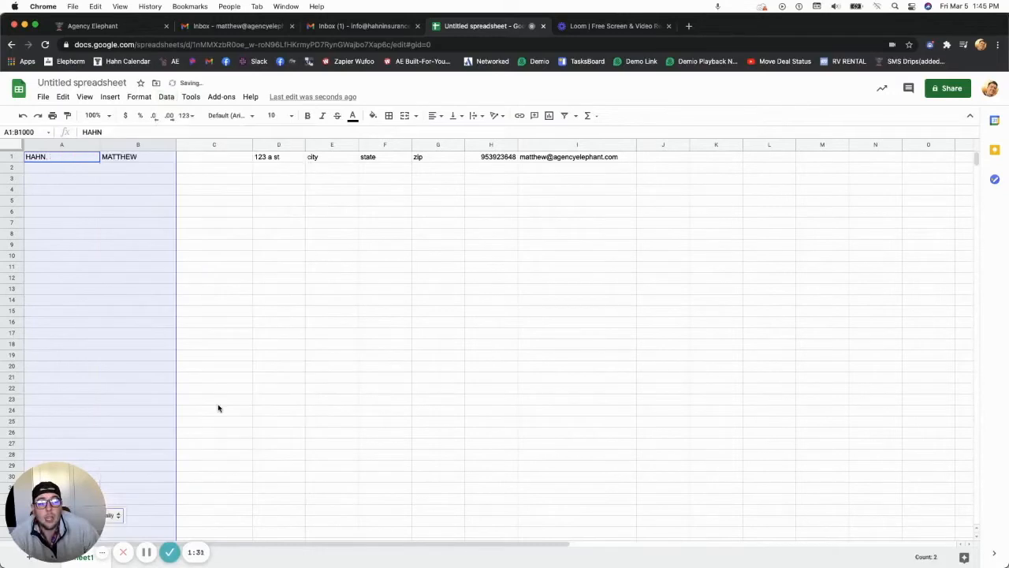
pyautogui.click(138, 256)
pyautogui.click(56, 165)
pyautogui.click(129, 160)
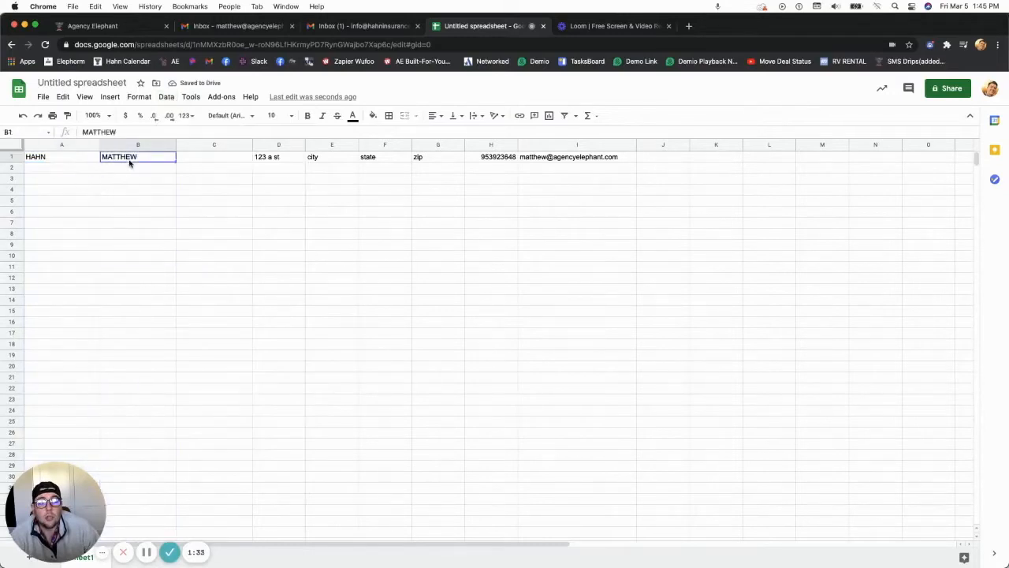
pyautogui.click(131, 204)
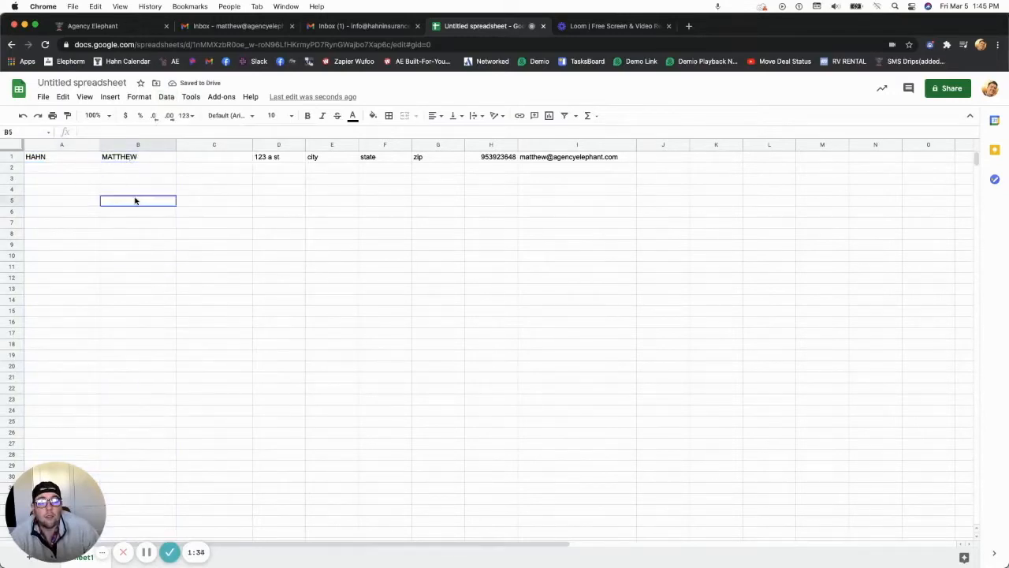
pyautogui.click(70, 145)
pyautogui.click(110, 158)
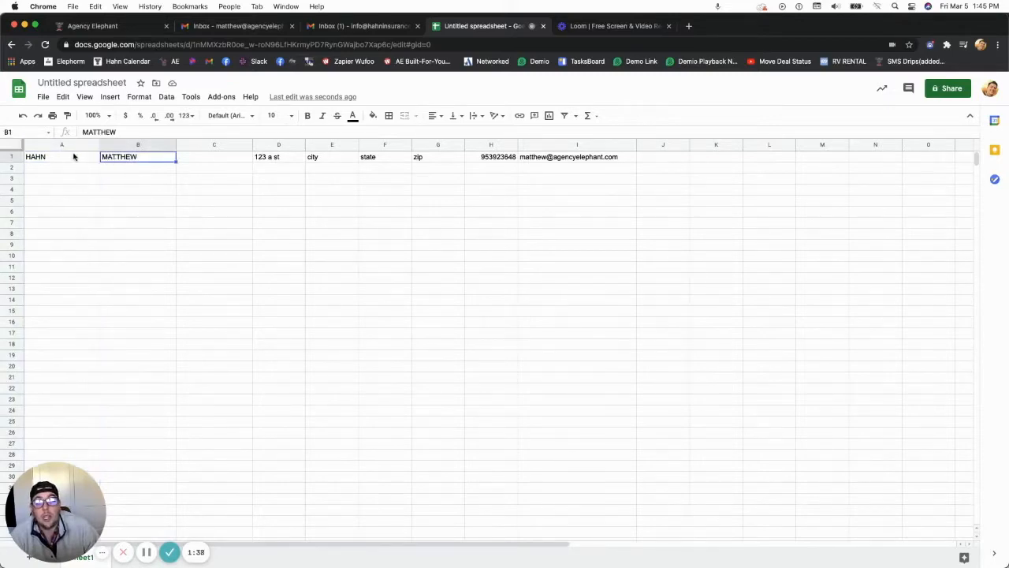
pyautogui.click(74, 158)
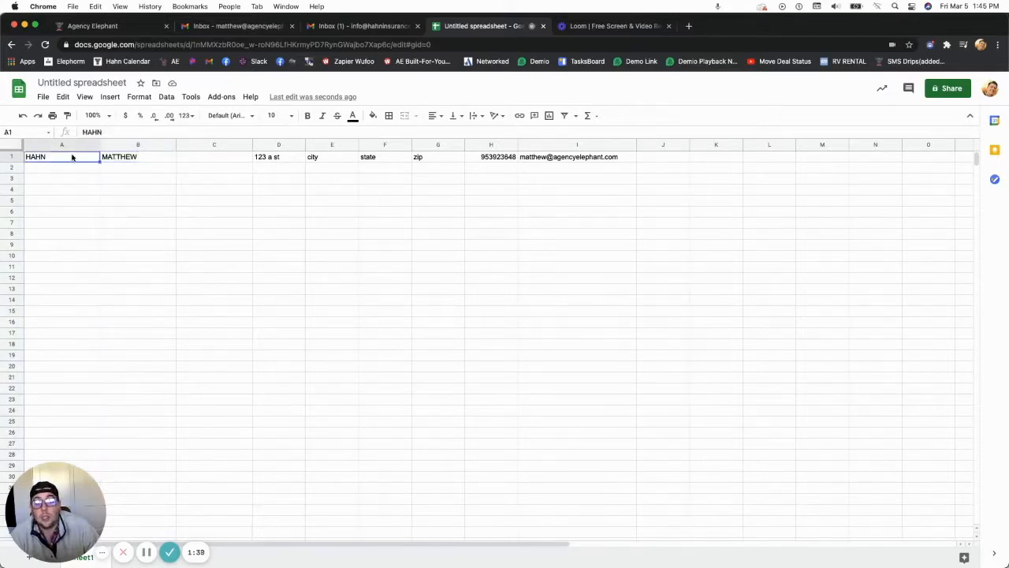
# Delete the leftover empty column C
pyautogui.click(140, 145)
pyautogui.rightClick(225, 144)
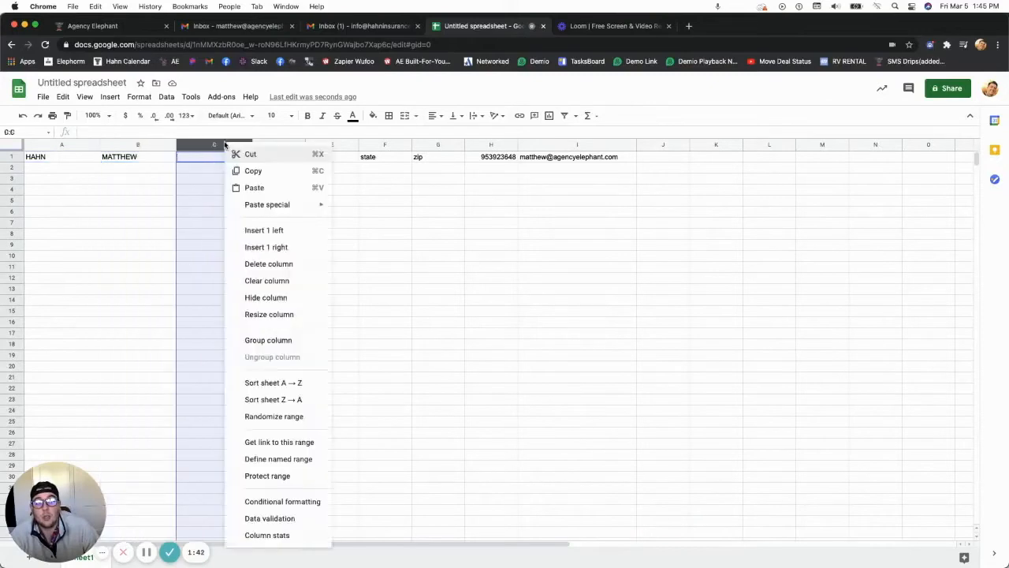
pyautogui.click(276, 268)
pyautogui.click(166, 214)
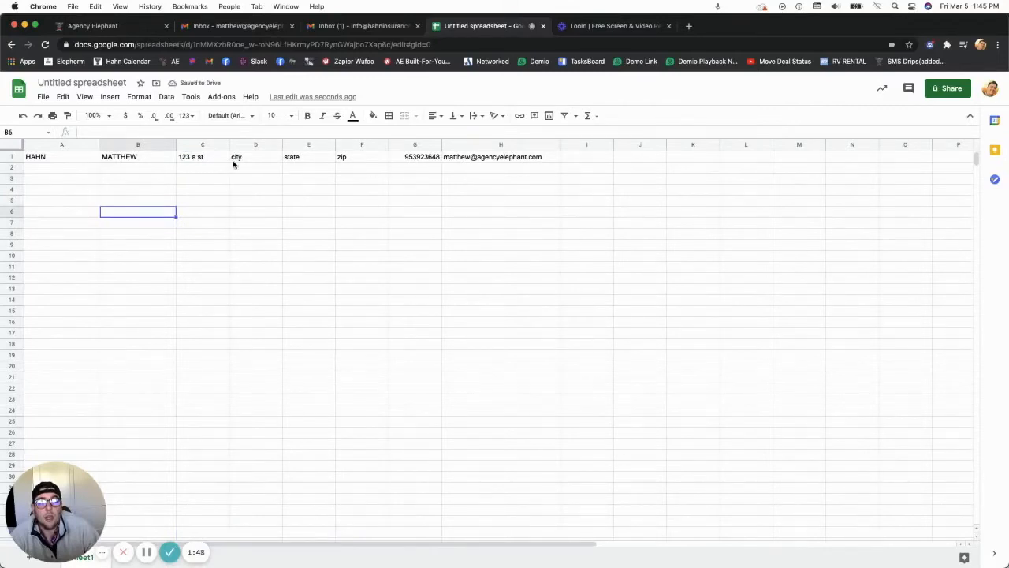
# Enter the dates 10/2/2021 in I1 and 11/06/90 in J1
pyautogui.click(583, 155)
pyautogui.write('10/2/2021')
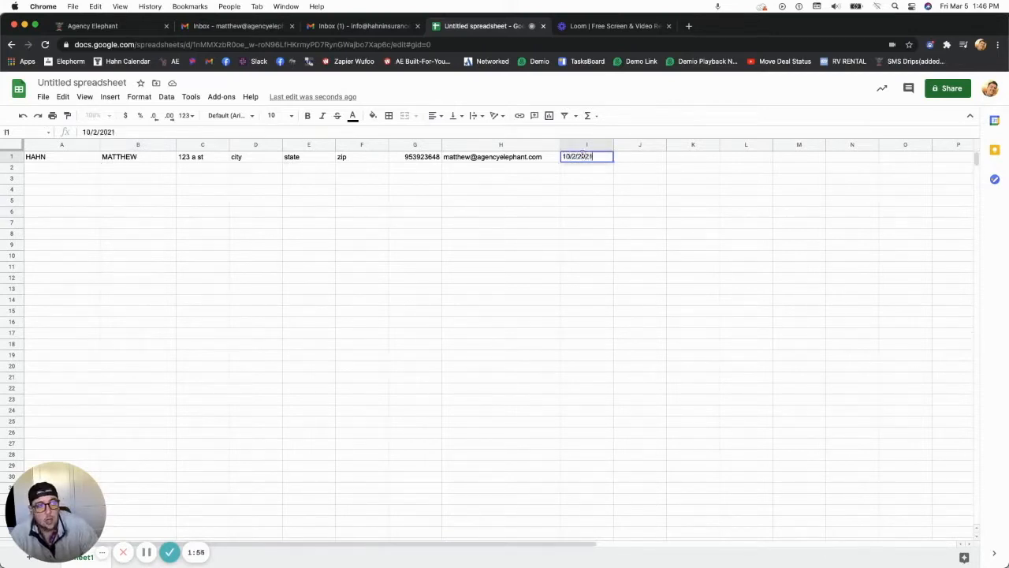
pyautogui.press('Tab')
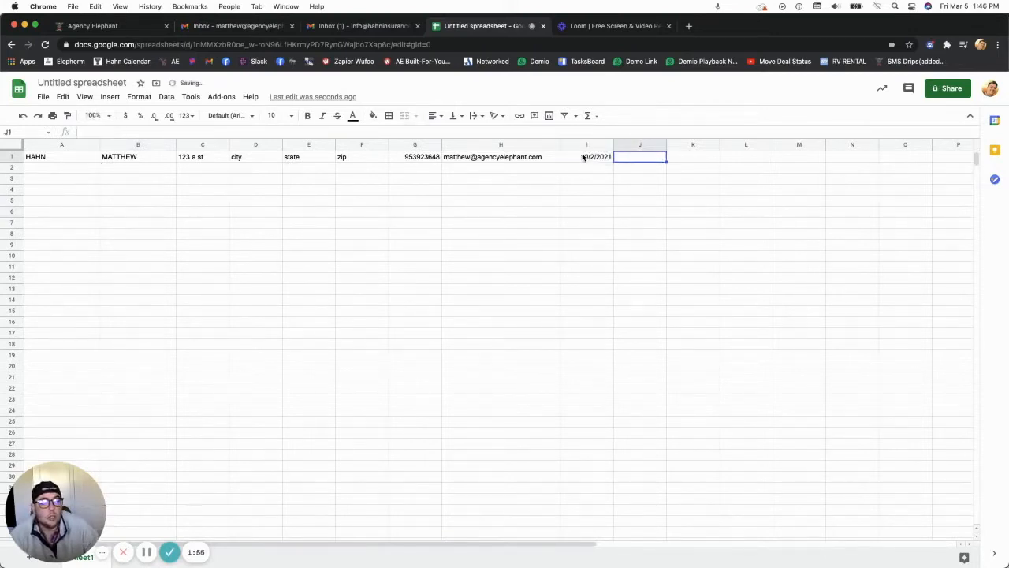
pyautogui.write('11/0')
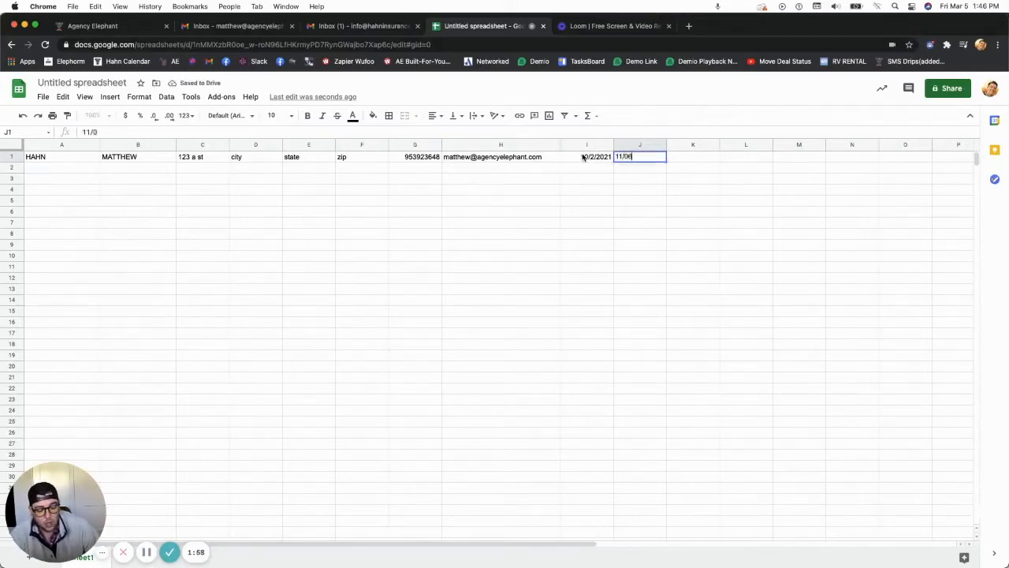
pyautogui.write('6/90')
pyautogui.press('Tab')
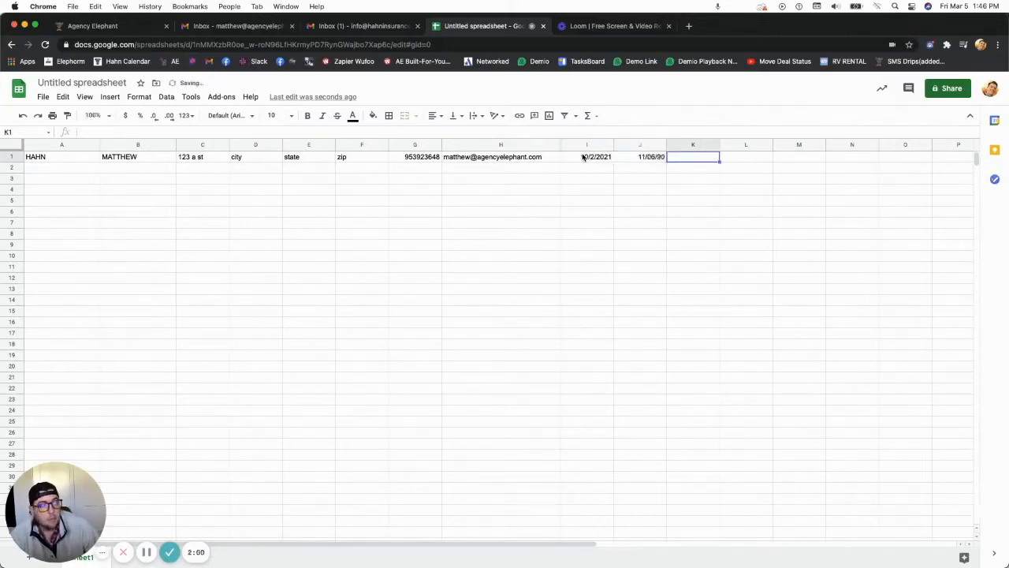
pyautogui.click(69, 171)
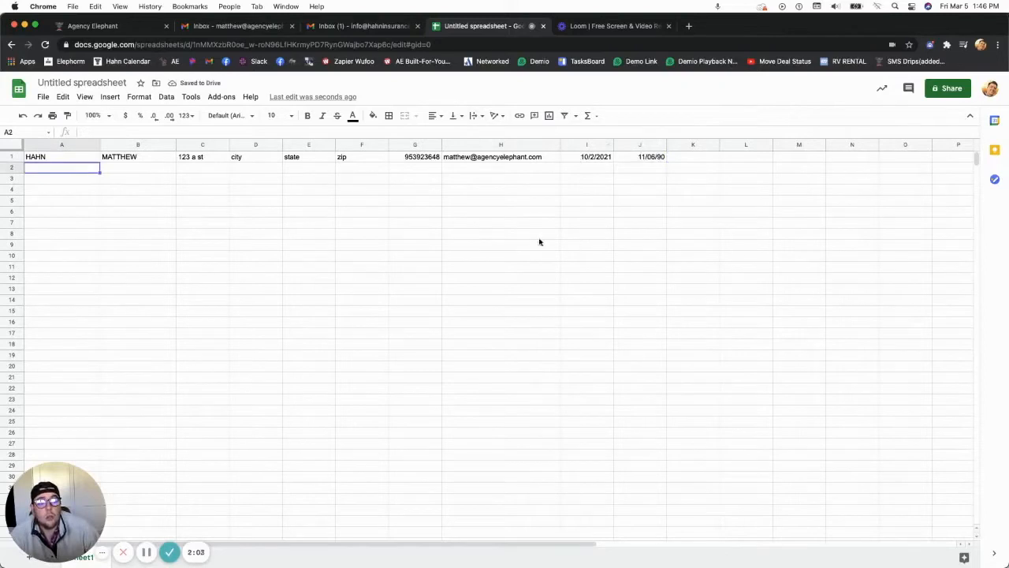
# Insert an empty column to the right of the surname column A
pyautogui.click(91, 157)
pyautogui.click(118, 157)
pyautogui.click(65, 160)
pyautogui.click(114, 159)
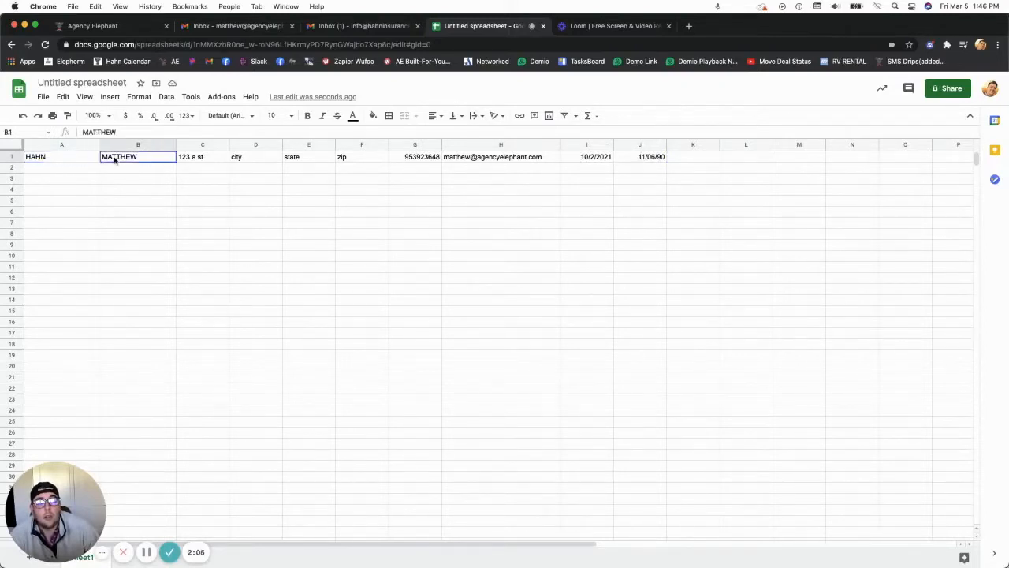
pyautogui.click(44, 148)
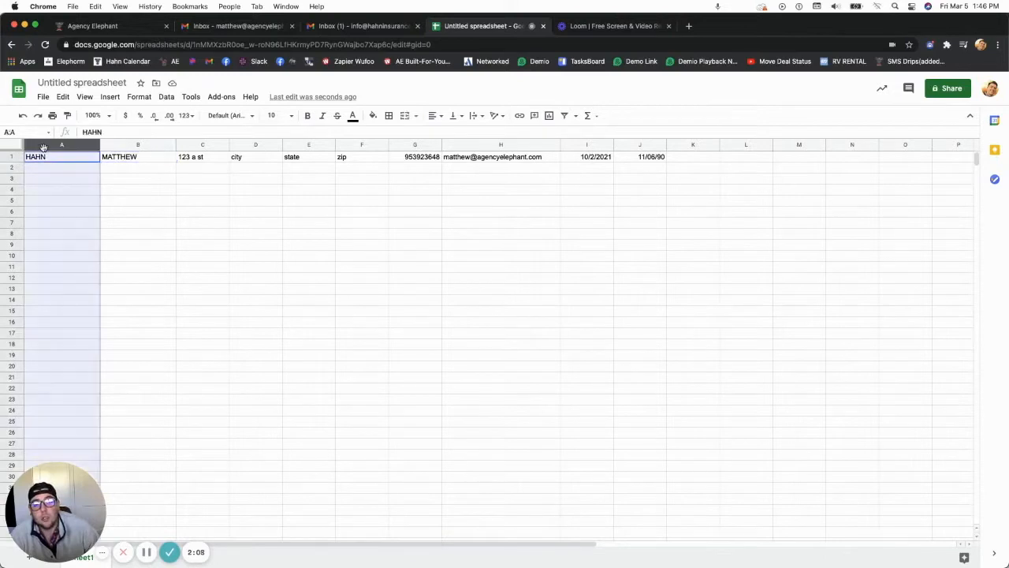
pyautogui.click(136, 146)
pyautogui.click(60, 147)
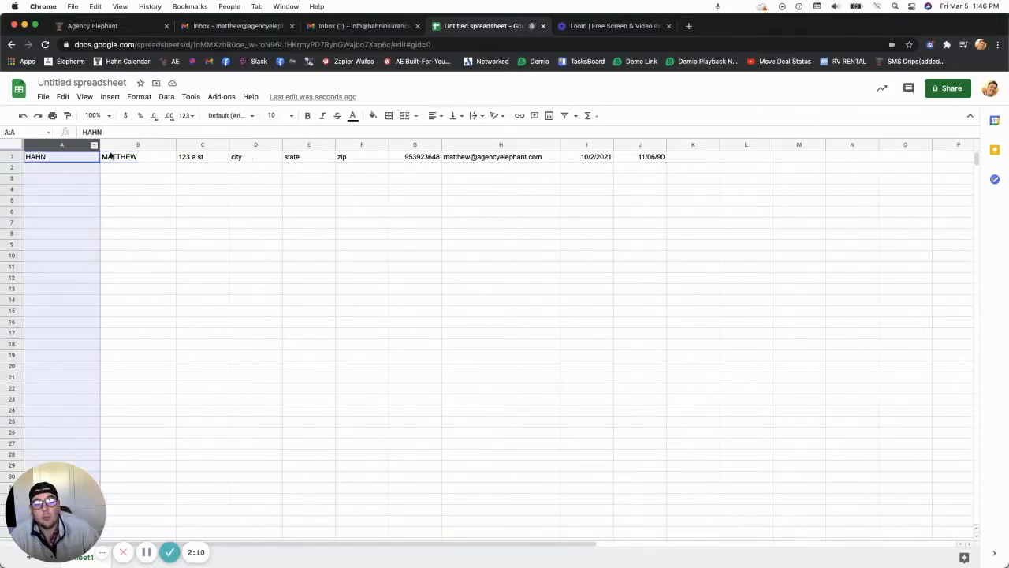
pyautogui.rightClick(80, 147)
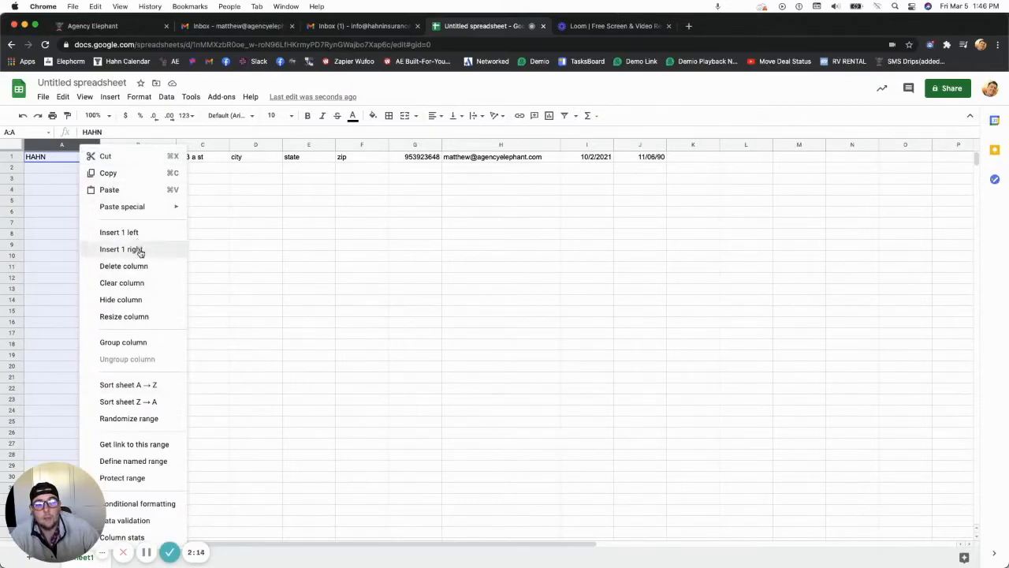
pyautogui.click(155, 250)
# Insert another empty column to the right of the first-name column C
pyautogui.click(201, 144)
pyautogui.rightClick(203, 145)
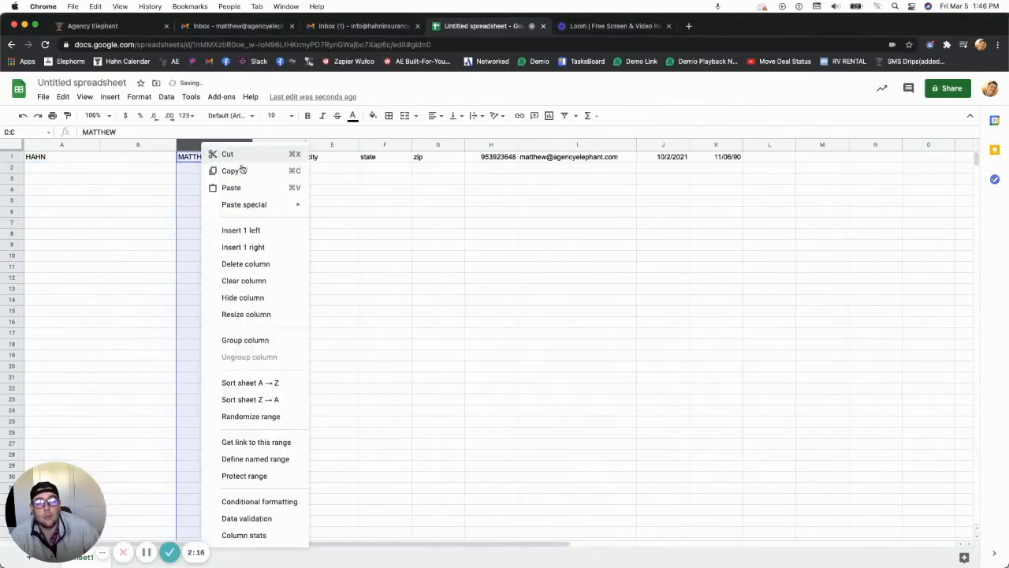
pyautogui.click(255, 248)
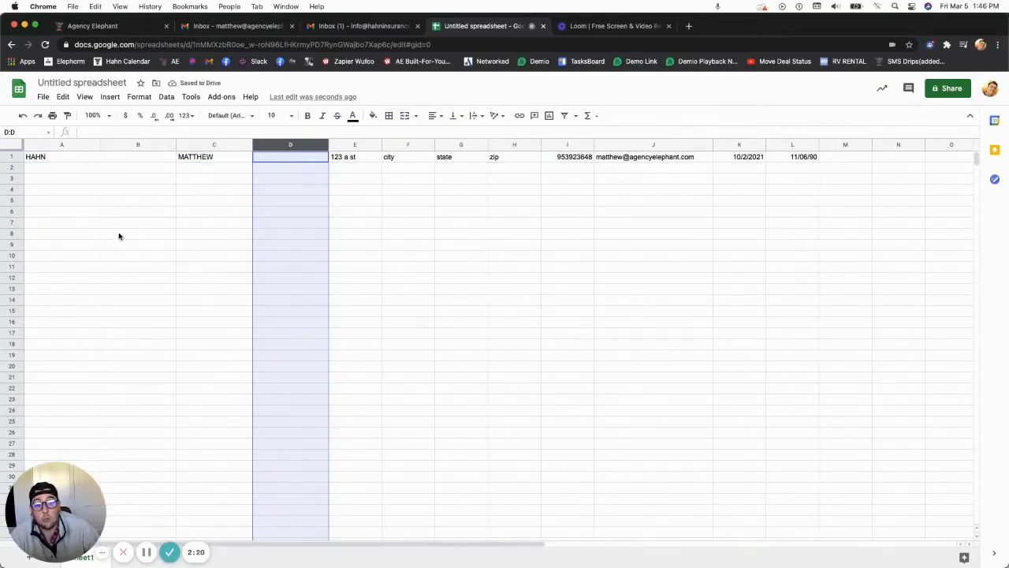
# Enter =proper(a1) in B1 to show the surname in proper case
pyautogui.click(76, 145)
pyautogui.click(149, 211)
pyautogui.click(55, 157)
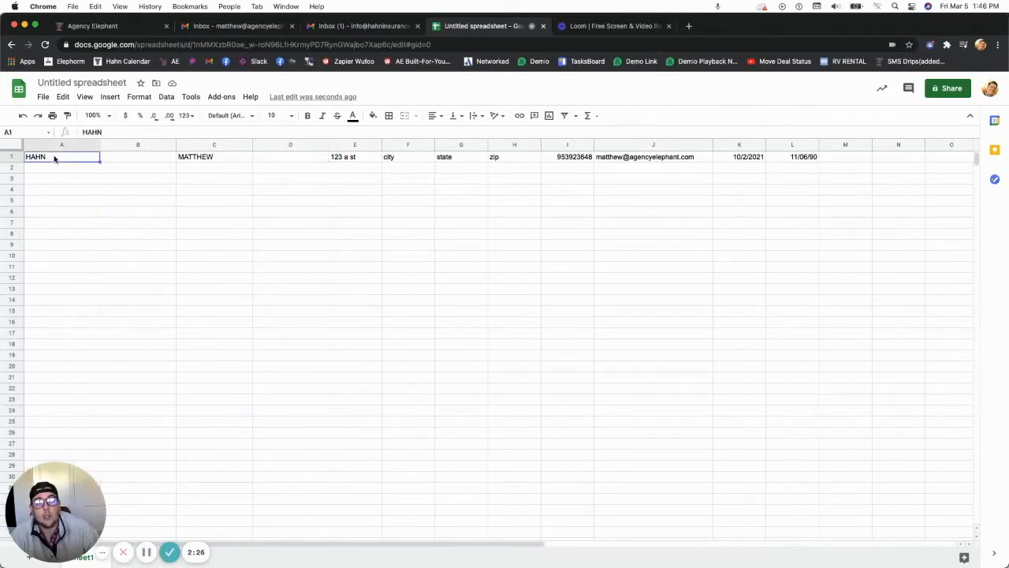
pyautogui.click(135, 159)
pyautogui.write('=proper')
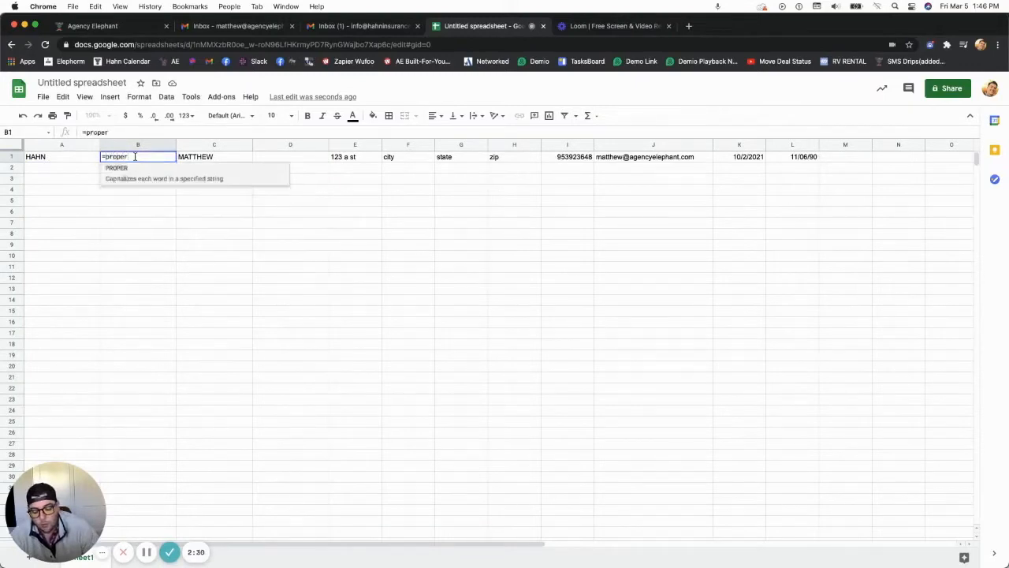
pyautogui.write('(a1')
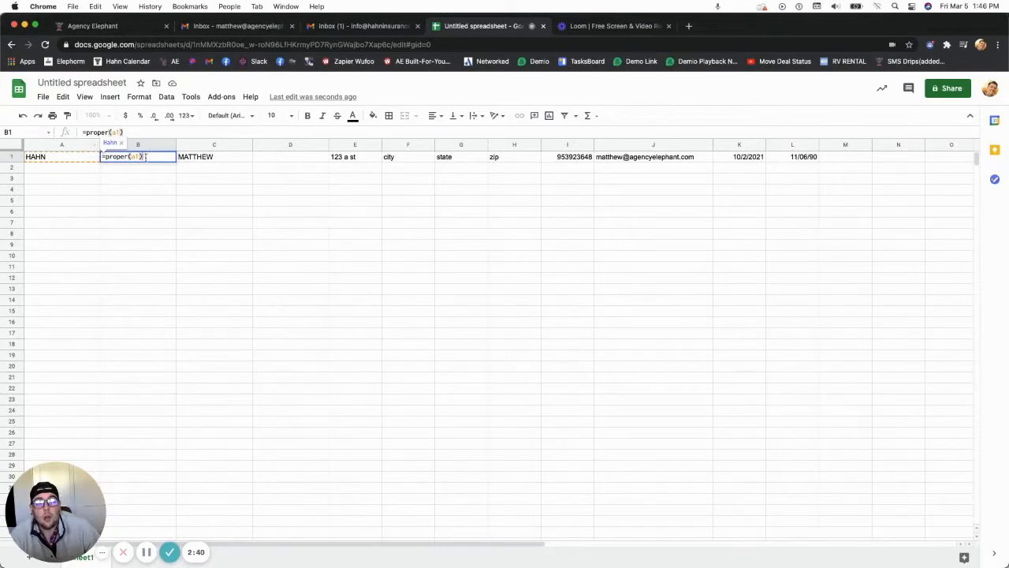
pyautogui.press('Return')
pyautogui.click(115, 160)
# Enter =proper(c1) in D1 to show the first name in proper case
pyautogui.click(214, 158)
pyautogui.click(289, 158)
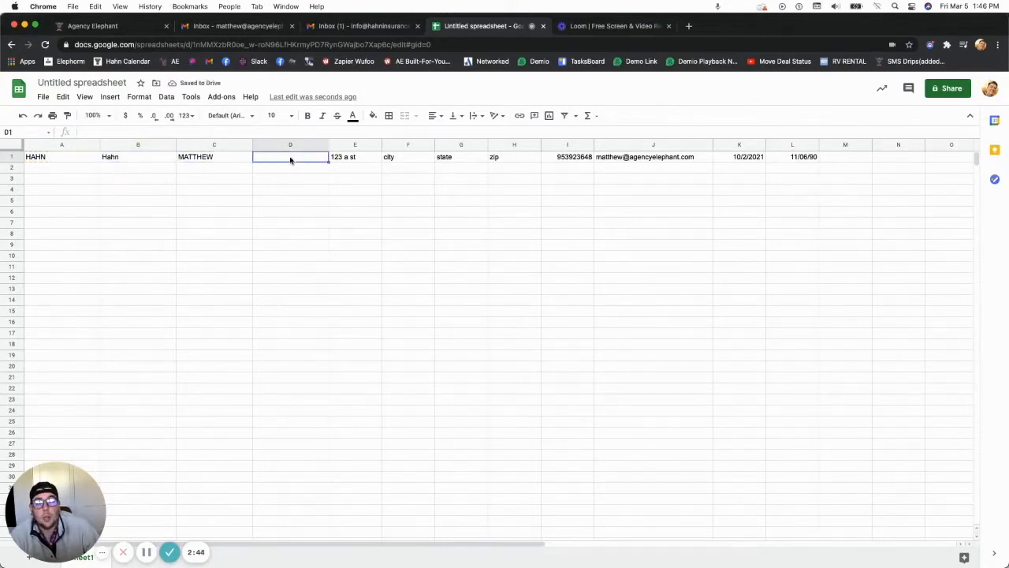
pyautogui.write('=proper')
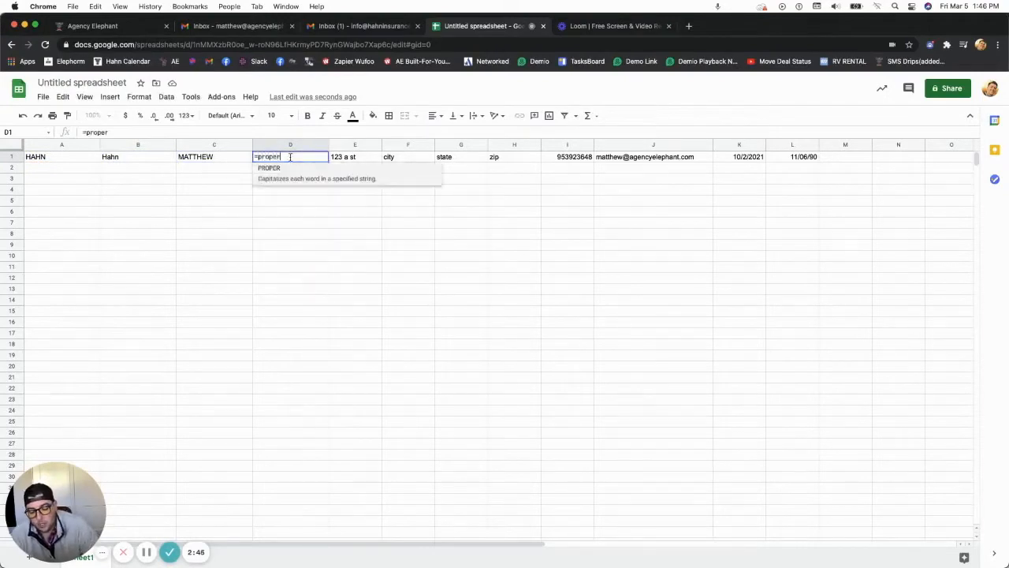
pyautogui.write('(c1)')
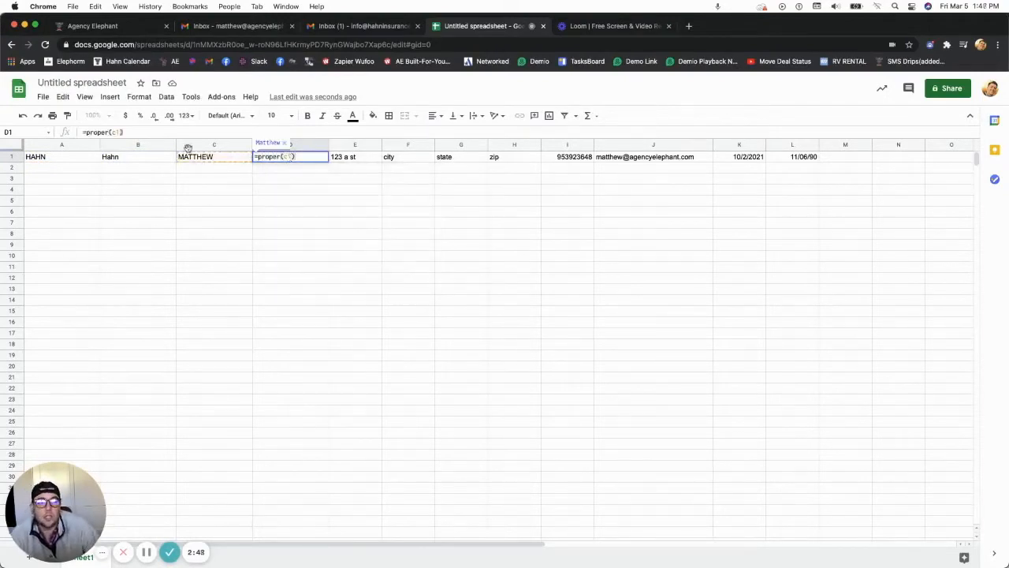
pyautogui.click(218, 168)
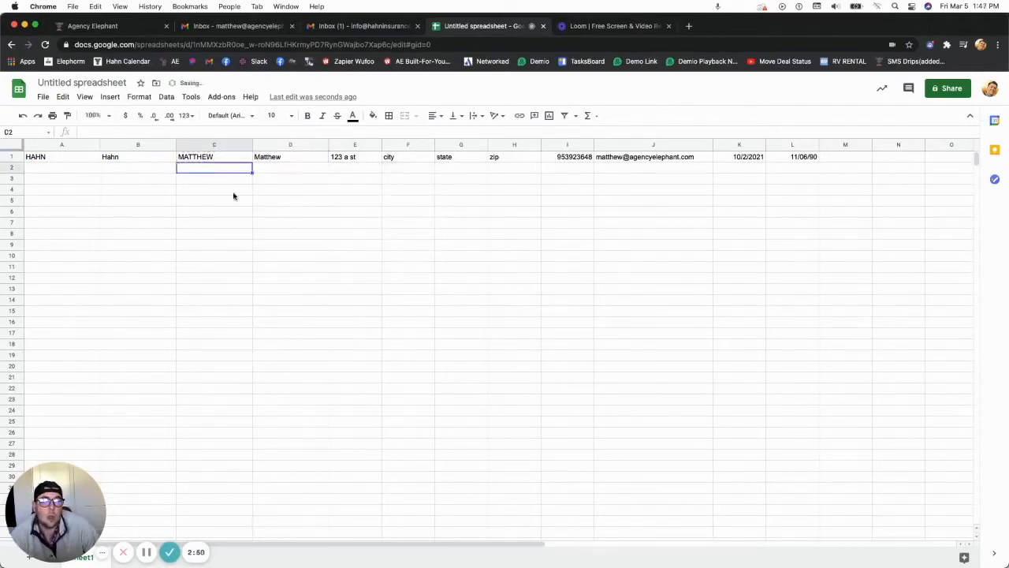
# Fill column A from A2 down with placeholder text like ASDFASF and ASDF, then begin column C
pyautogui.click(134, 170)
pyautogui.click(76, 173)
pyautogui.write('ASDFASF')
pyautogui.press('Return')
pyautogui.write('AASDF')
pyautogui.press('Return')
pyautogui.write('AASDFASDF')
pyautogui.press('Return')
pyautogui.write('AS')
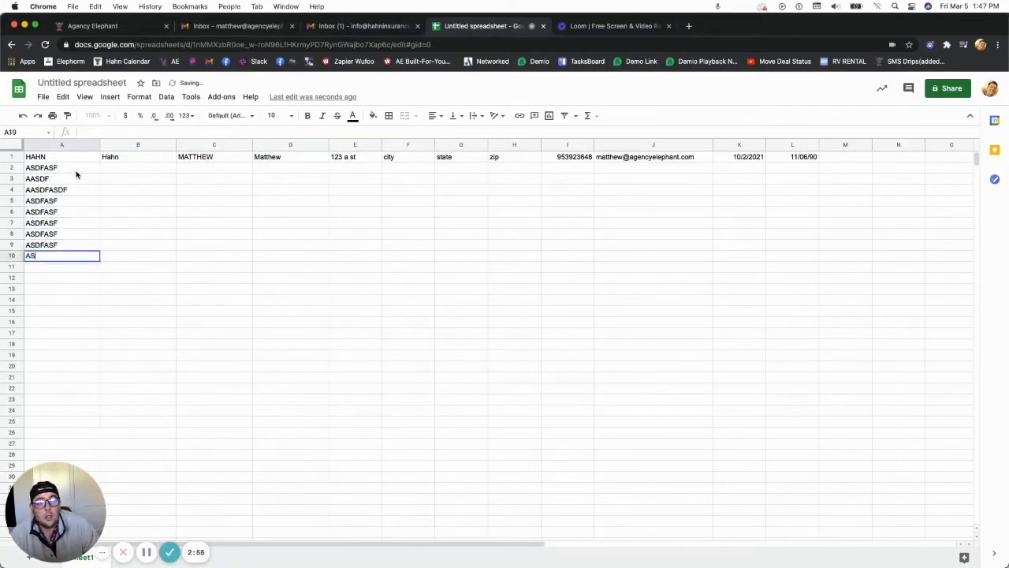
pyautogui.write('DFASF ASDFASF ASDFASF ASDFASF ASDFASF ASDFASF')
pyautogui.press('Return')
pyautogui.write('ASDFASF')
pyautogui.press('Return')
pyautogui.write('ASDF')
pyautogui.click(195, 168)
pyautogui.write('ASDF ASF ASDF ASDF ASDF ASDF ASDF ASDF ASDF ASDF ASD')
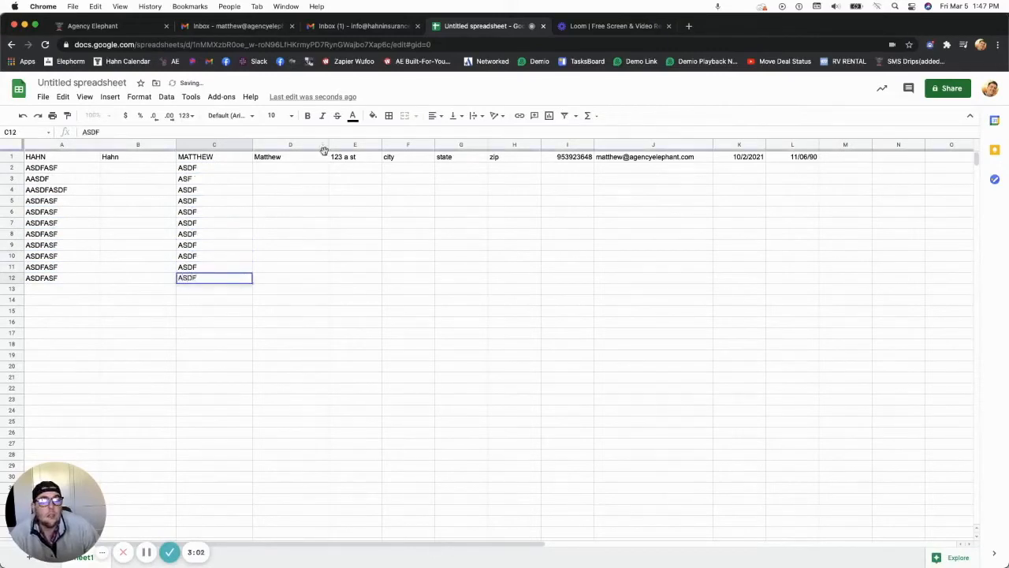
# Fill the PROPER formulas in B1 and D1 down to row 12
pyautogui.click(179, 161)
pyautogui.click(172, 160)
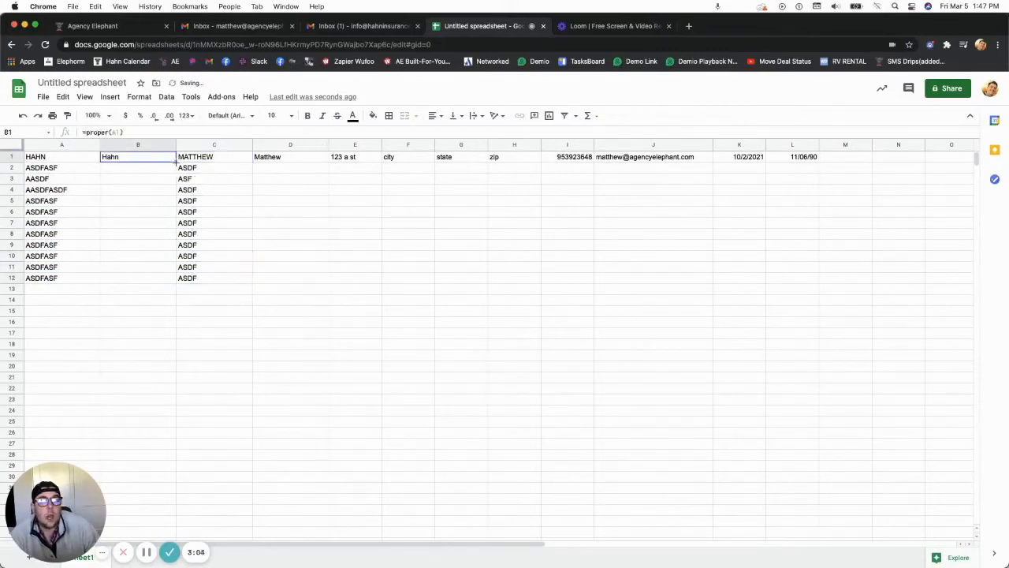
pyautogui.doubleClick(175, 161)
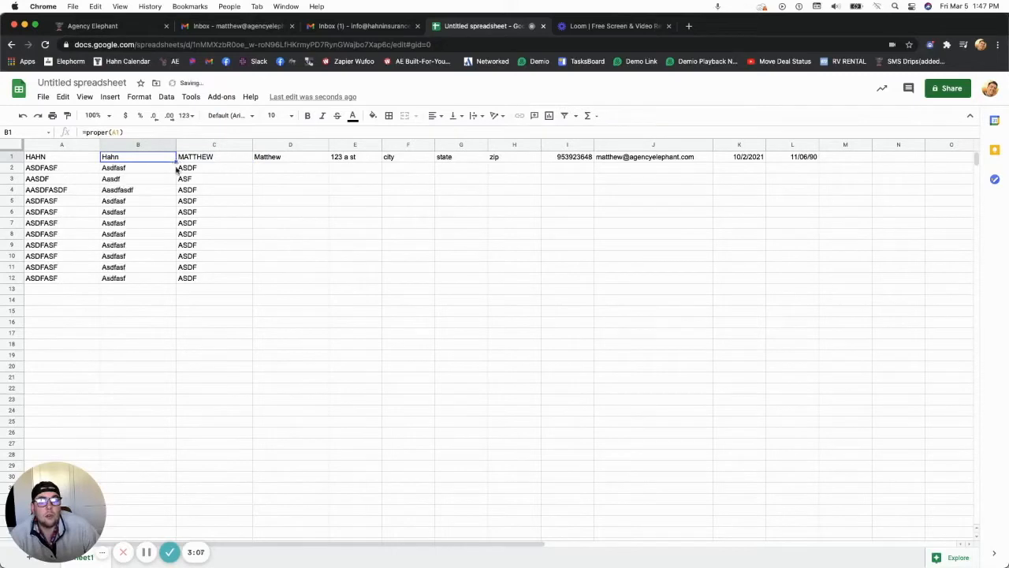
pyautogui.click(309, 161)
pyautogui.doubleClick(328, 161)
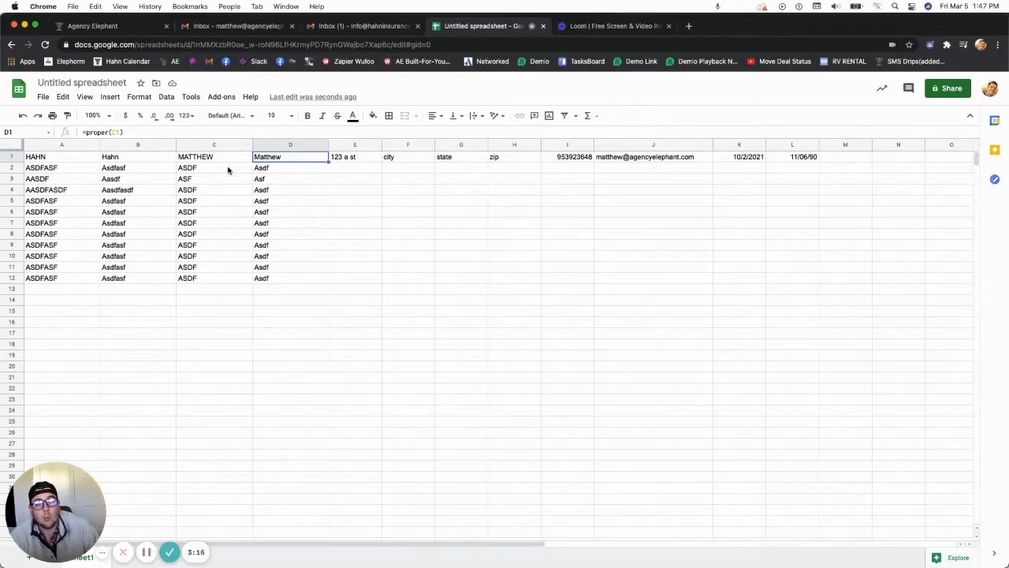
# Clear column C, then undo the deletion to restore its values
pyautogui.click(213, 144)
pyautogui.press('Delete')
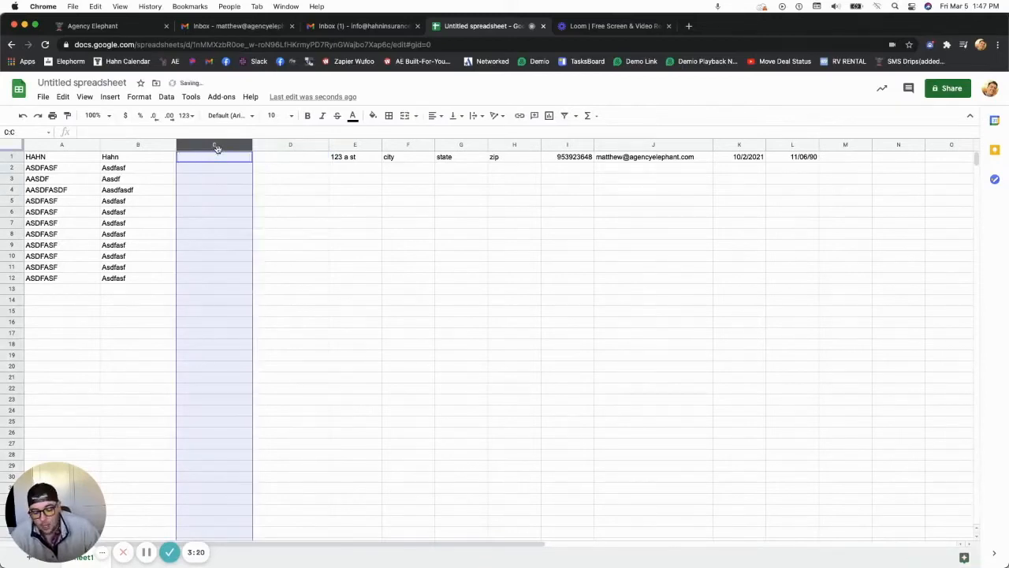
pyautogui.press('super+z')
pyautogui.click(228, 162)
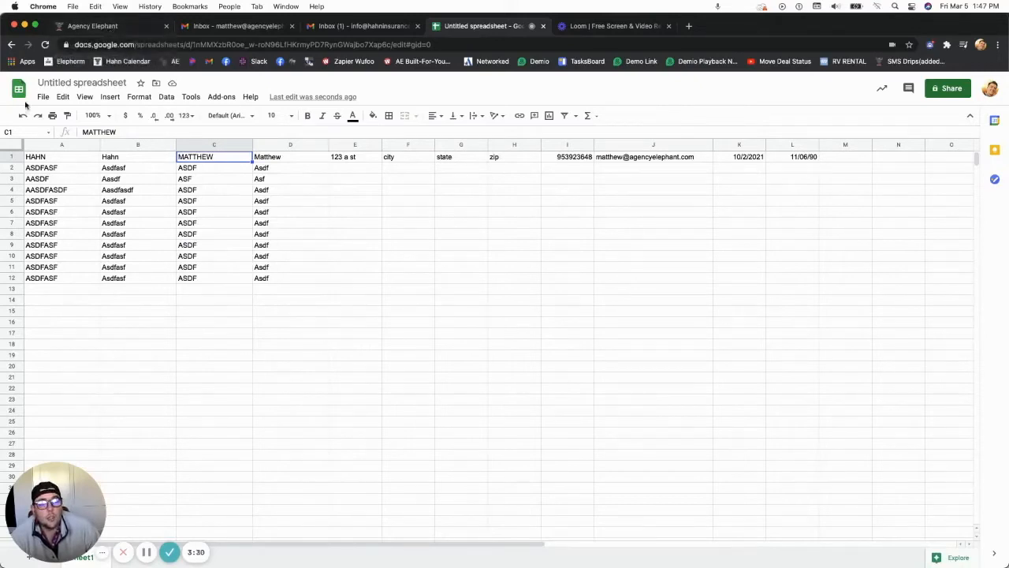
# Download the sheet as a CSV file and return to the Agency Elephant lead pipeline
pyautogui.click(62, 97)
pyautogui.click(43, 96)
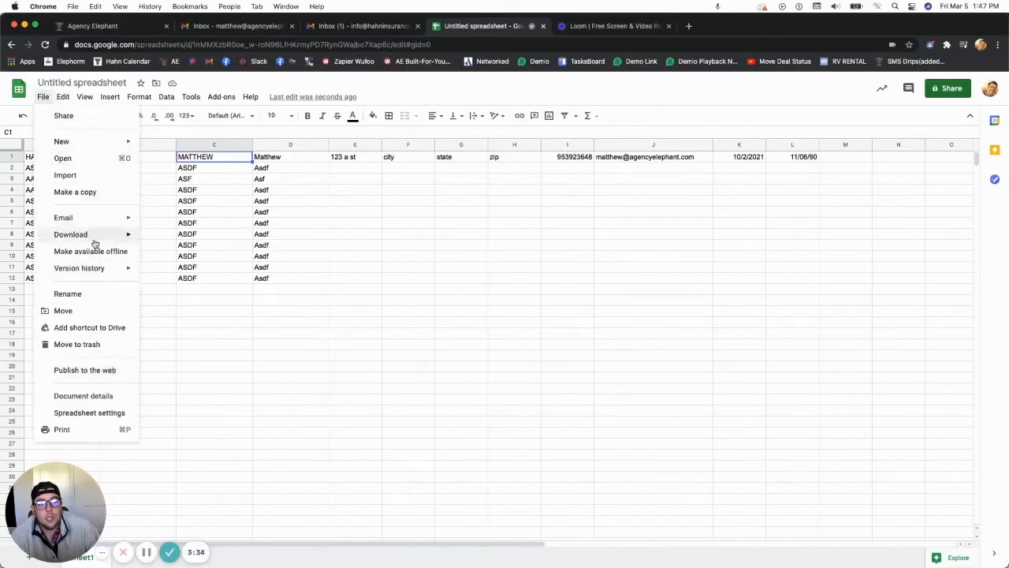
pyautogui.moveTo(130, 236)
pyautogui.click(191, 307)
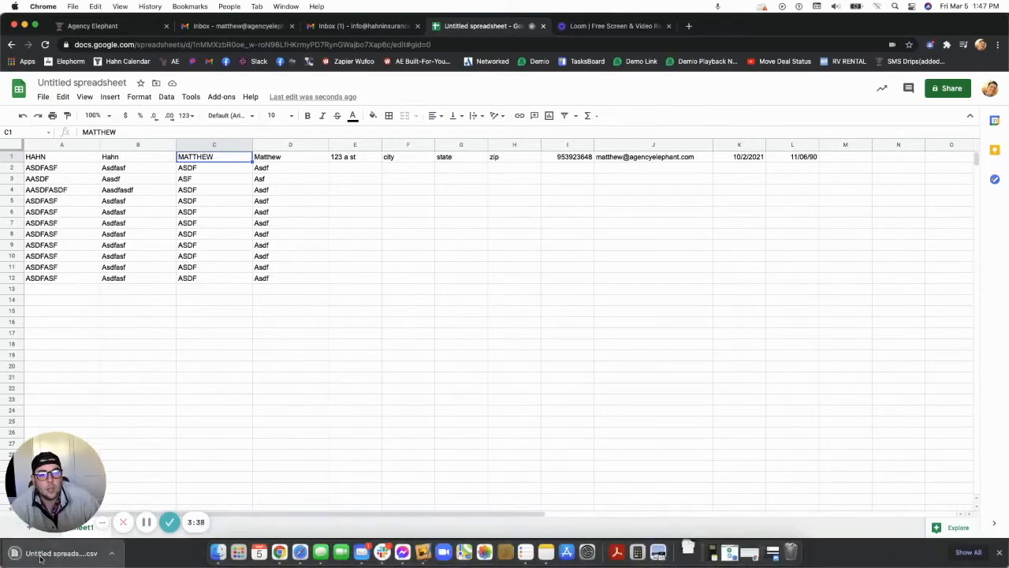
pyautogui.click(219, 551)
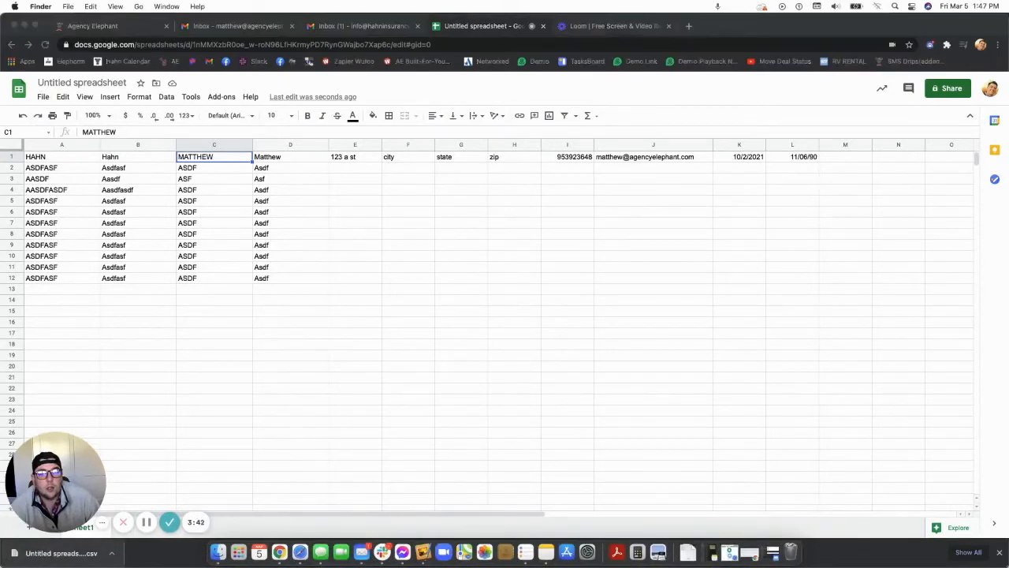
pyautogui.click(119, 26)
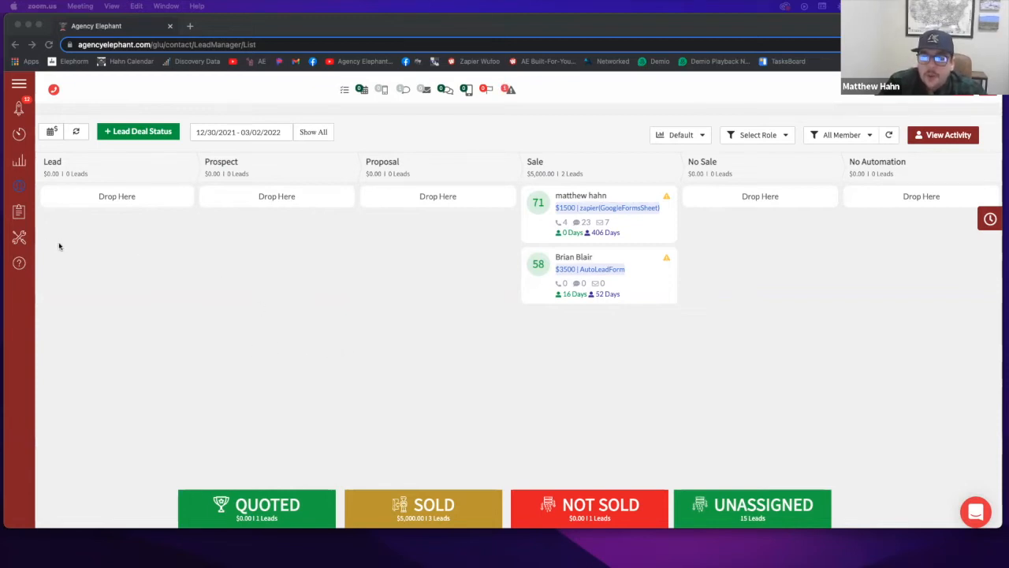
# Bring Chrome forward and open Leads Manager to list all 17 leads
pyautogui.click(21, 187)
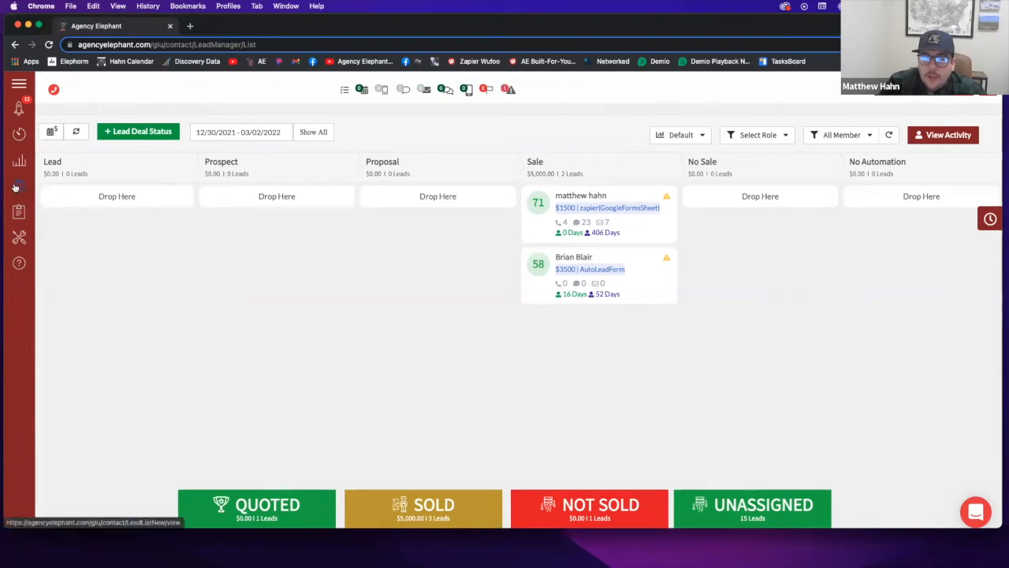
pyautogui.moveTo(15, 186)
pyautogui.click(68, 186)
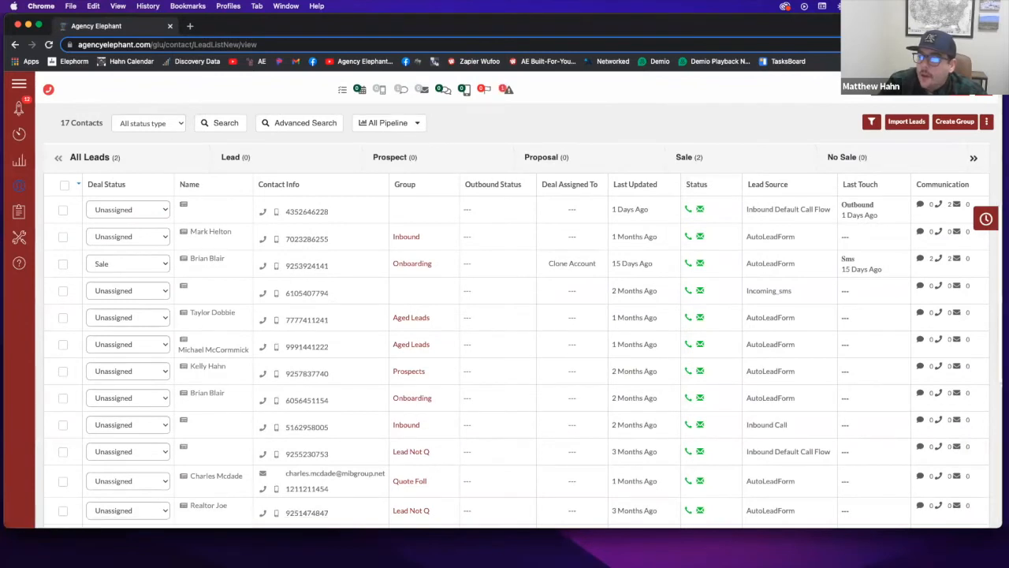
# Start a new lead import with Customers BFY as its group
pyautogui.click(906, 122)
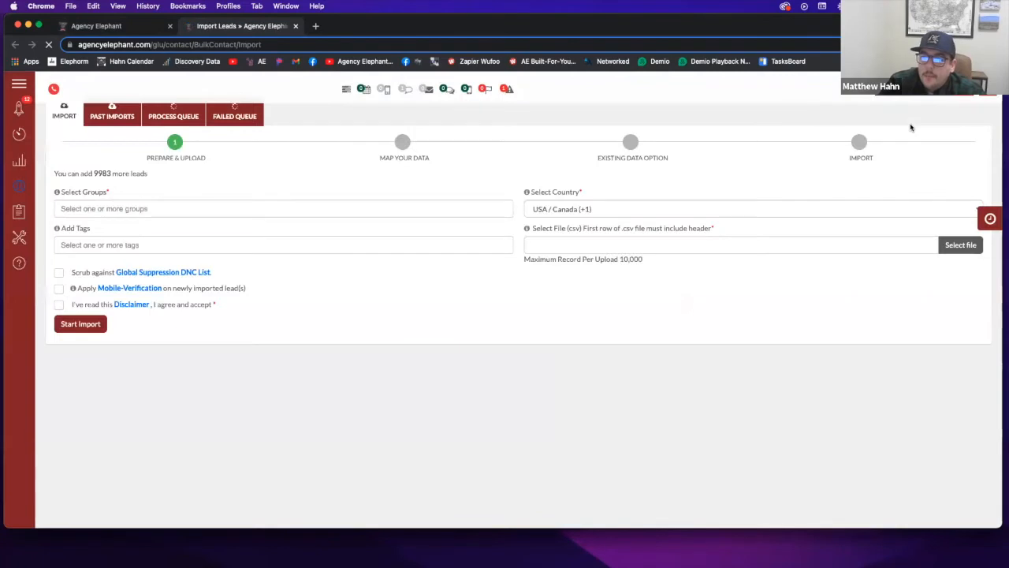
pyautogui.click(196, 261)
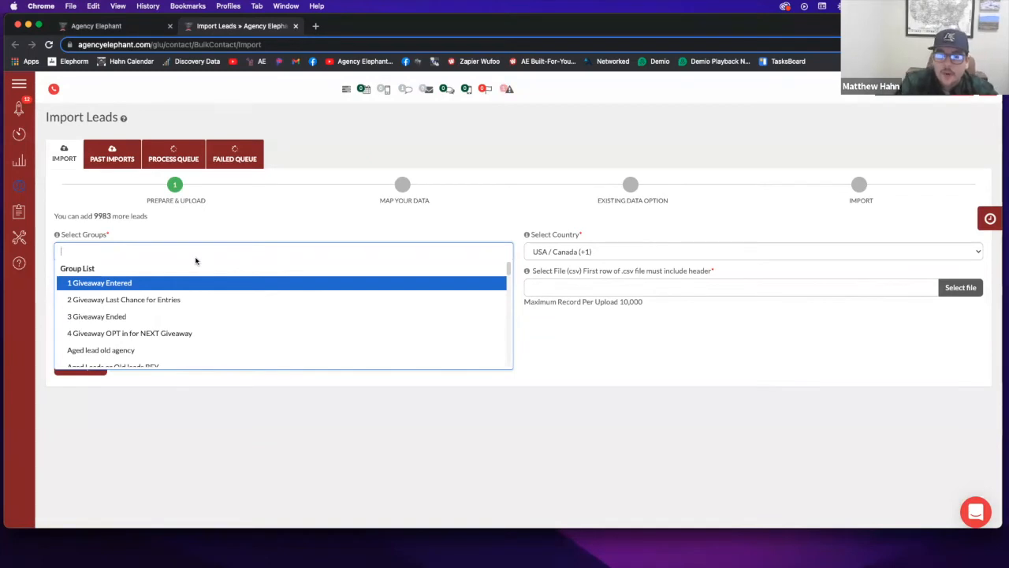
pyautogui.write('cust')
pyautogui.press('Return')
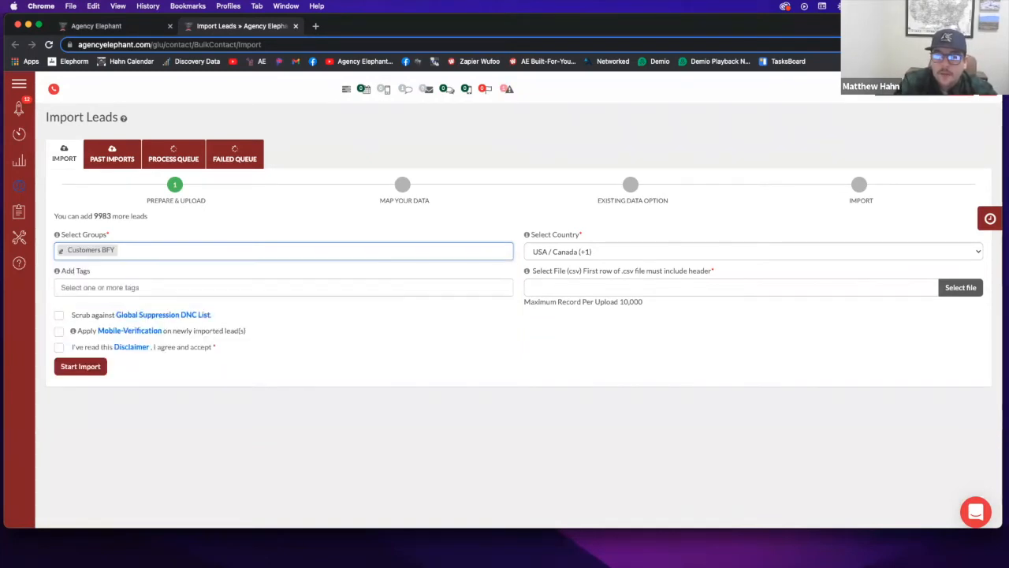
# Try the Auto Policy and Home Policy tags, then remove them, leaving no tags
pyautogui.press('Tab')
pyautogui.press('Tab')
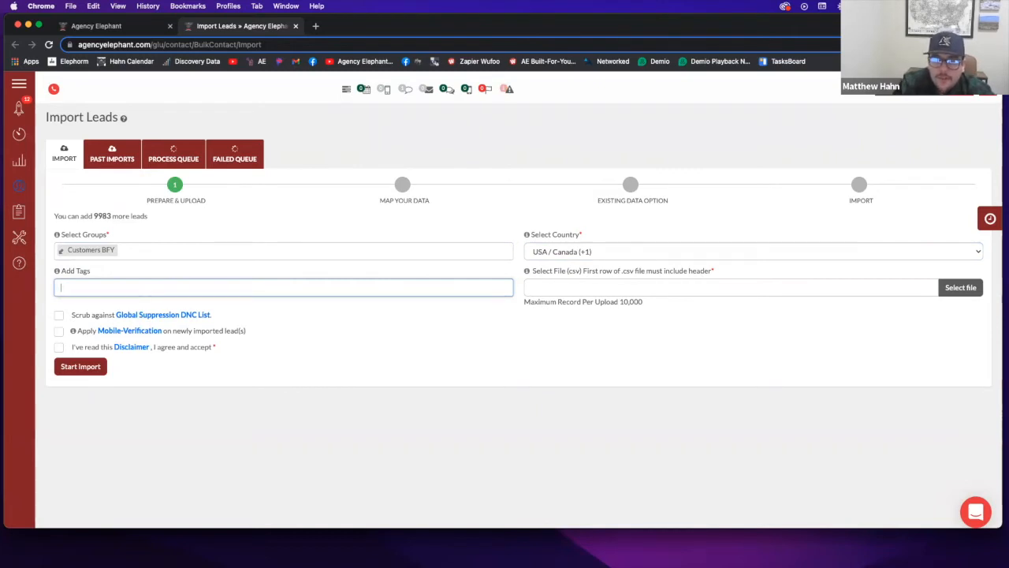
pyautogui.write('auto')
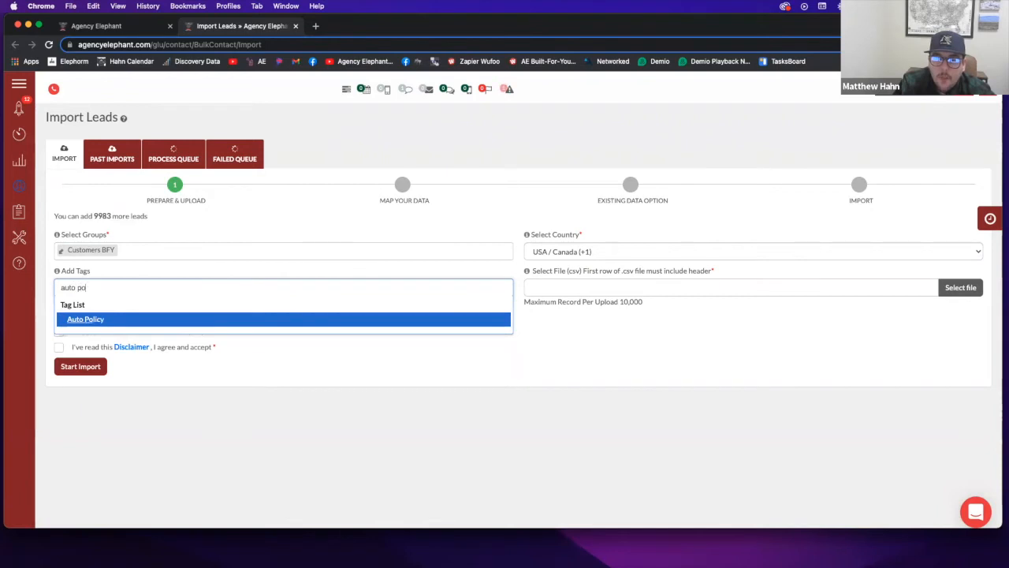
pyautogui.write(' po')
pyautogui.press('Return')
pyautogui.press('BackSpace')
pyautogui.write('home')
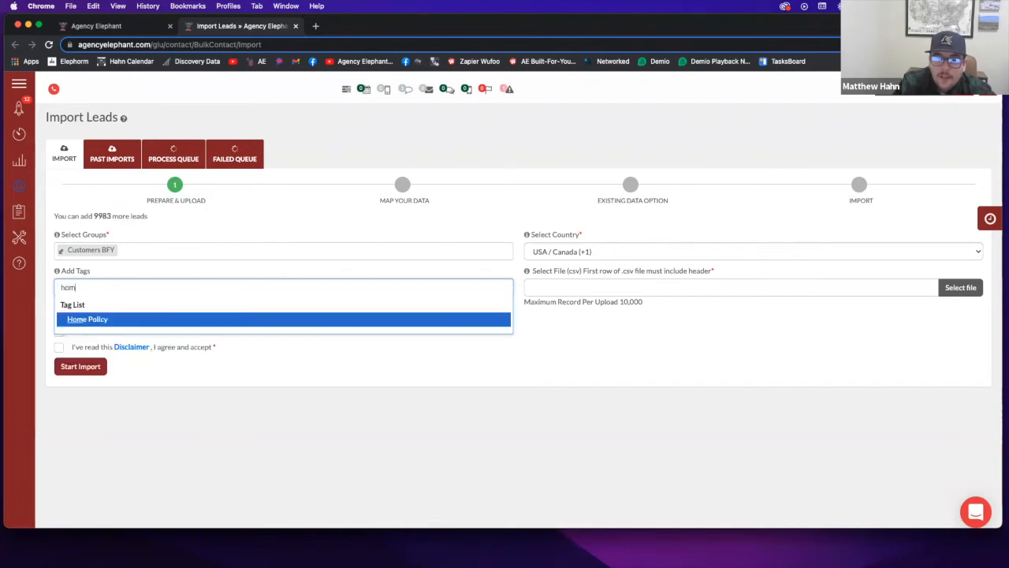
pyautogui.press('Return')
pyautogui.press('BackSpace')
pyautogui.write('life')
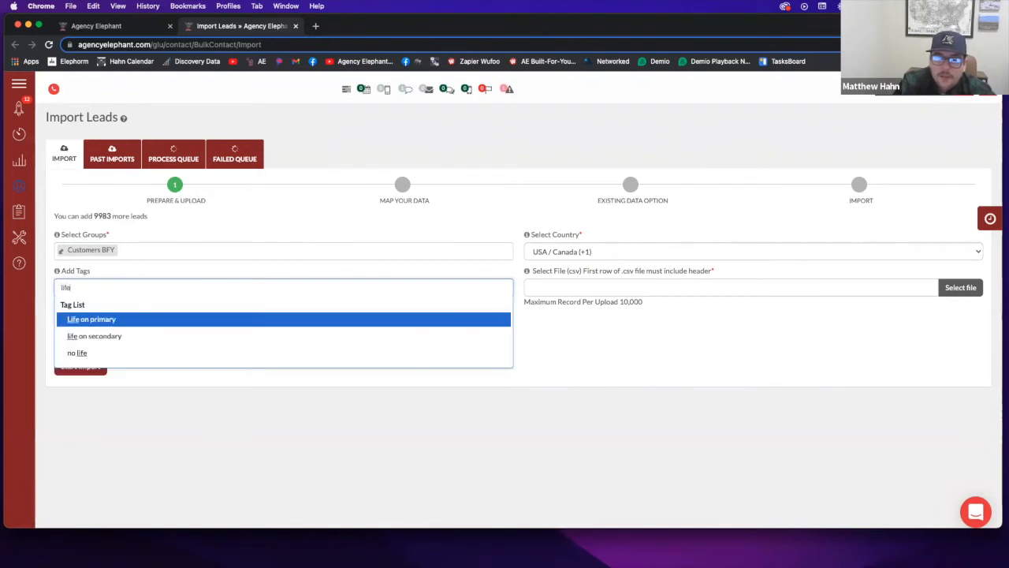
pyautogui.press('BackSpace')
pyautogui.press('BackSpace')
pyautogui.press('BackSpace')
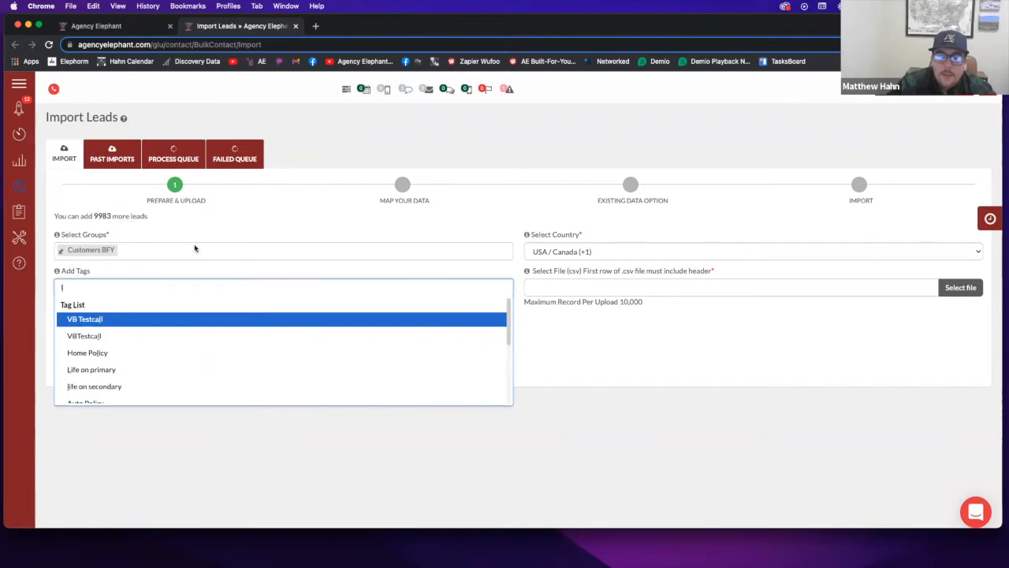
pyautogui.press('BackSpace')
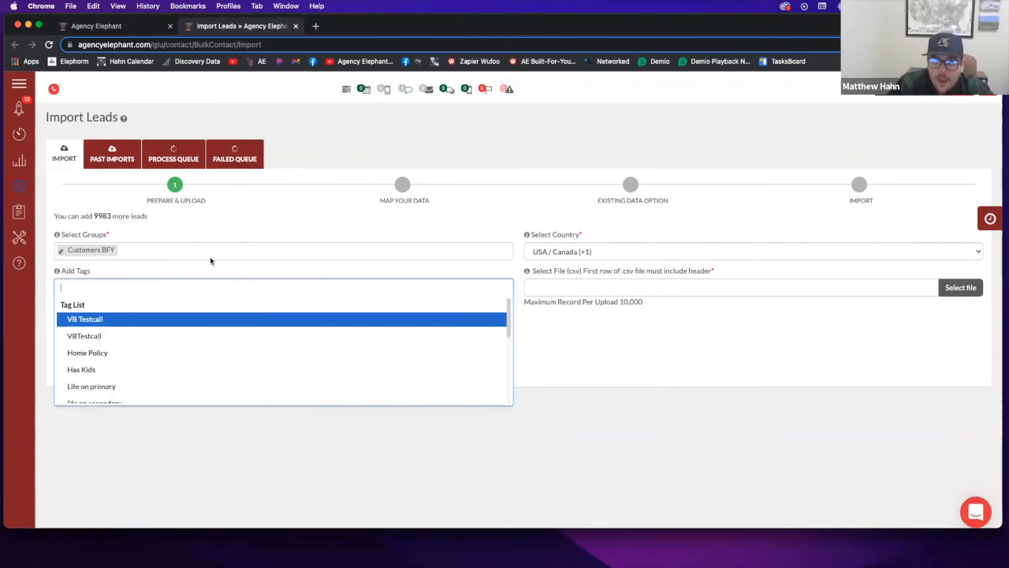
pyautogui.press('Escape')
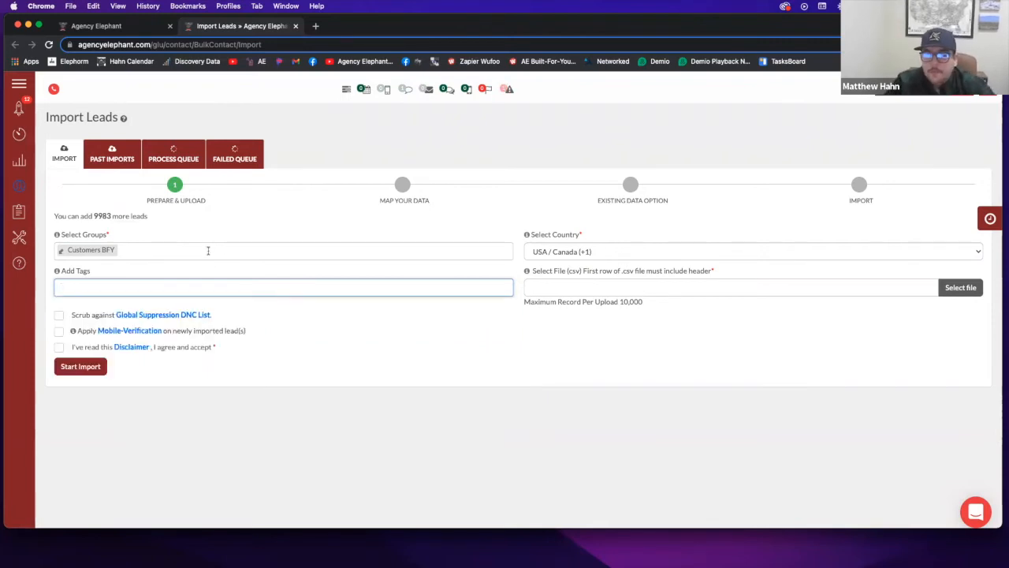
# Leave the group list unchanged and open the file picker for the CSV
pyautogui.click(203, 249)
pyautogui.press('Escape')
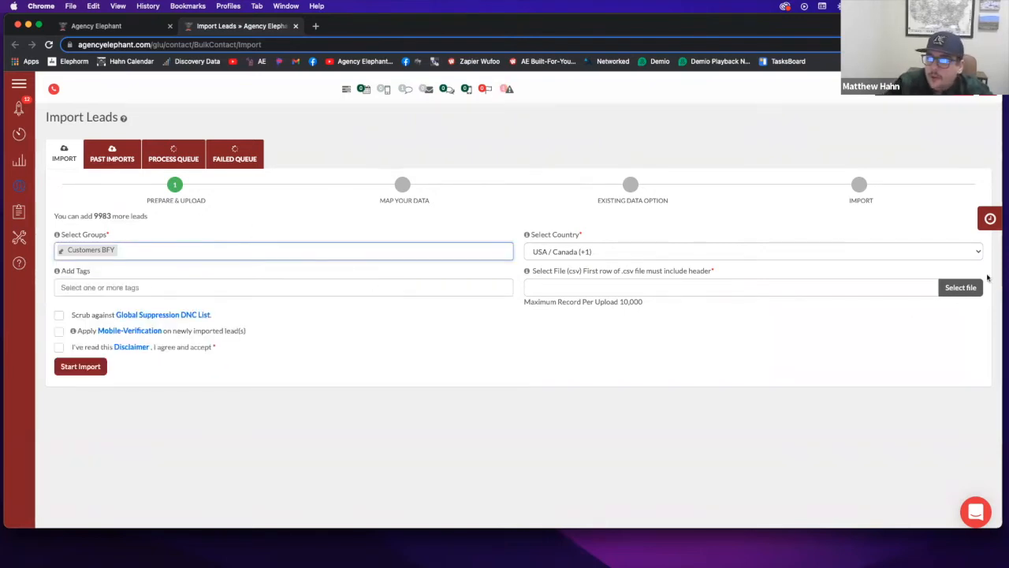
pyautogui.click(958, 286)
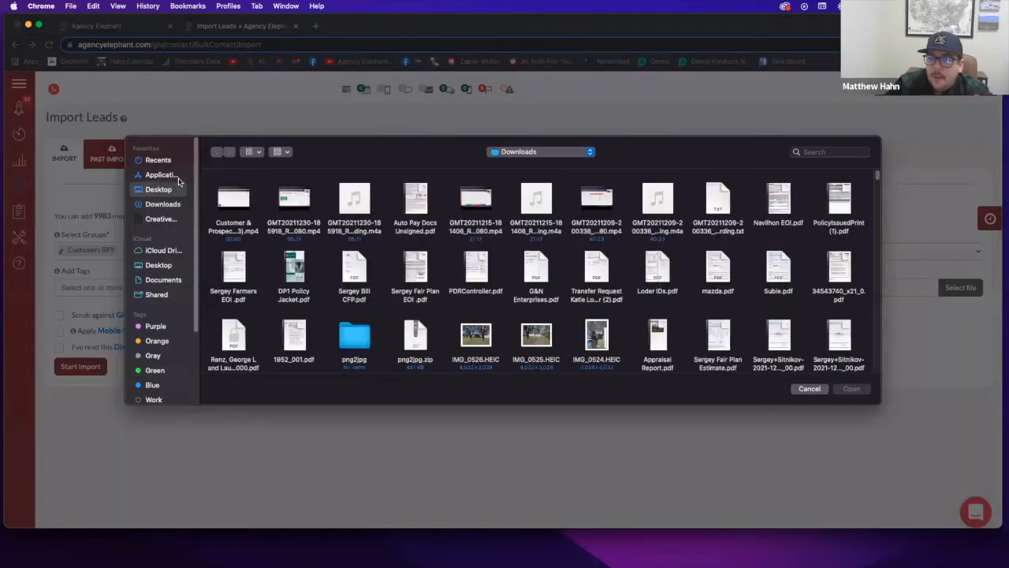
# Attach 'Untitled spreadsheet - Sheet1 (4).csv' from the Desktop and accept the disclaimer
pyautogui.click(173, 188)
pyautogui.click(288, 186)
pyautogui.doubleClick(290, 186)
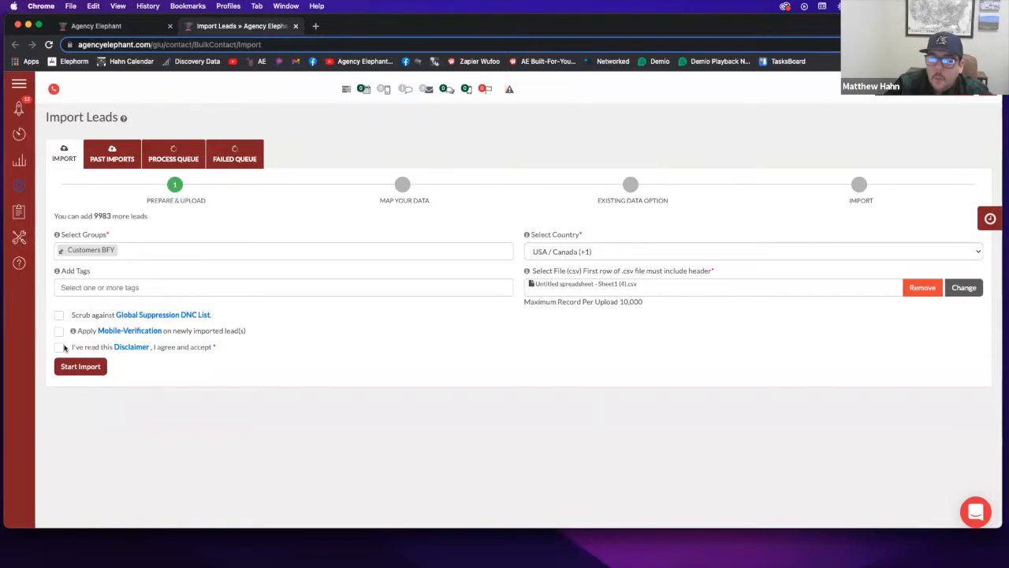
pyautogui.click(60, 347)
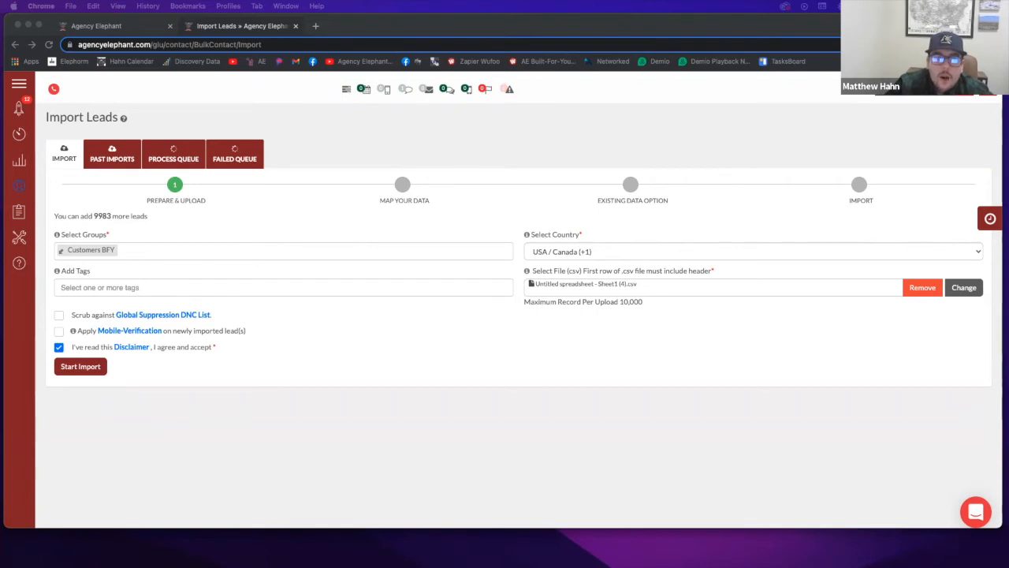
pyautogui.hotkey('ctrl', 'Left')
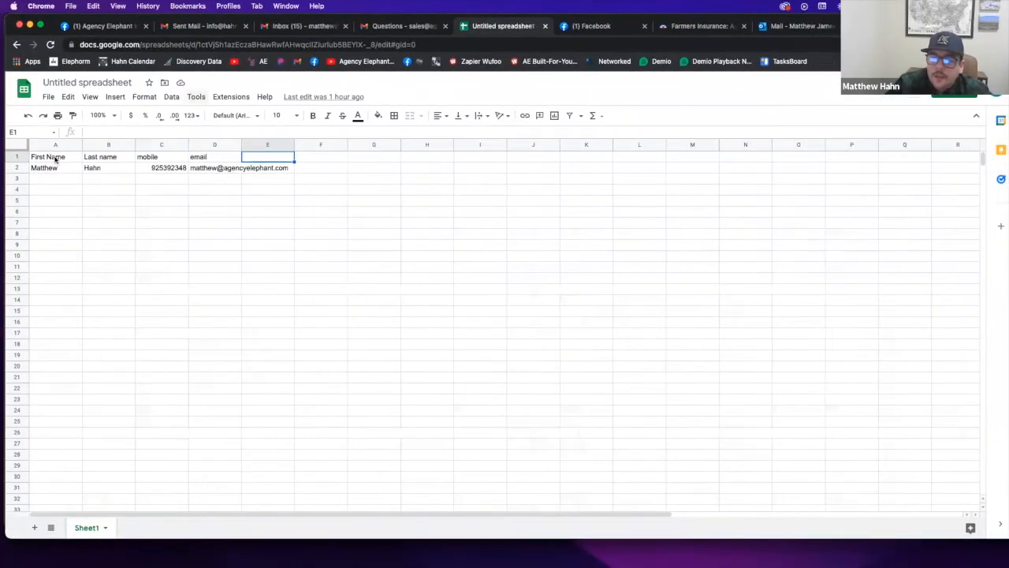
# Review the First Name, Last name and mobile headers and bring Google Sheets forward
pyautogui.click(54, 159)
pyautogui.click(101, 159)
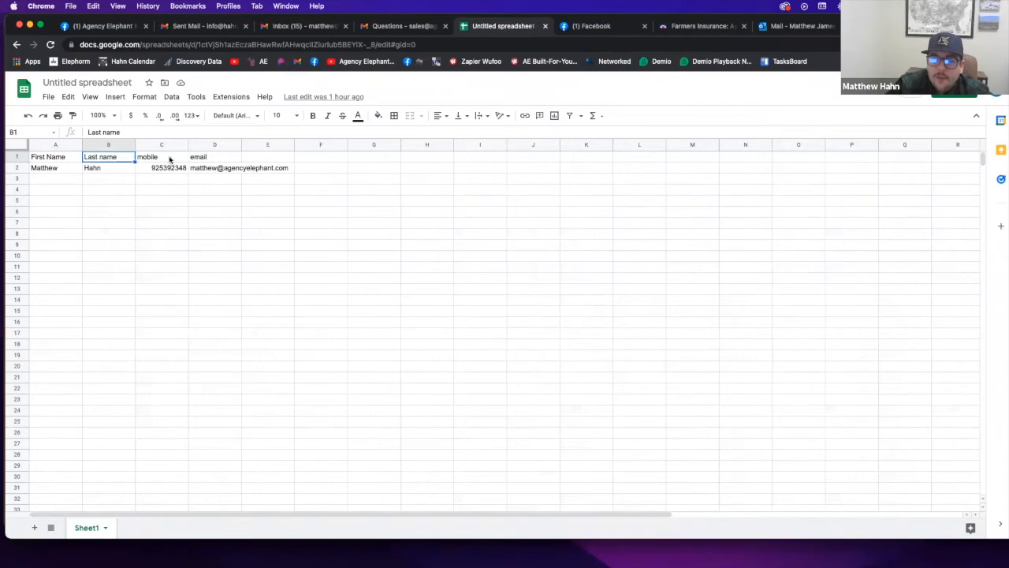
pyautogui.click(169, 159)
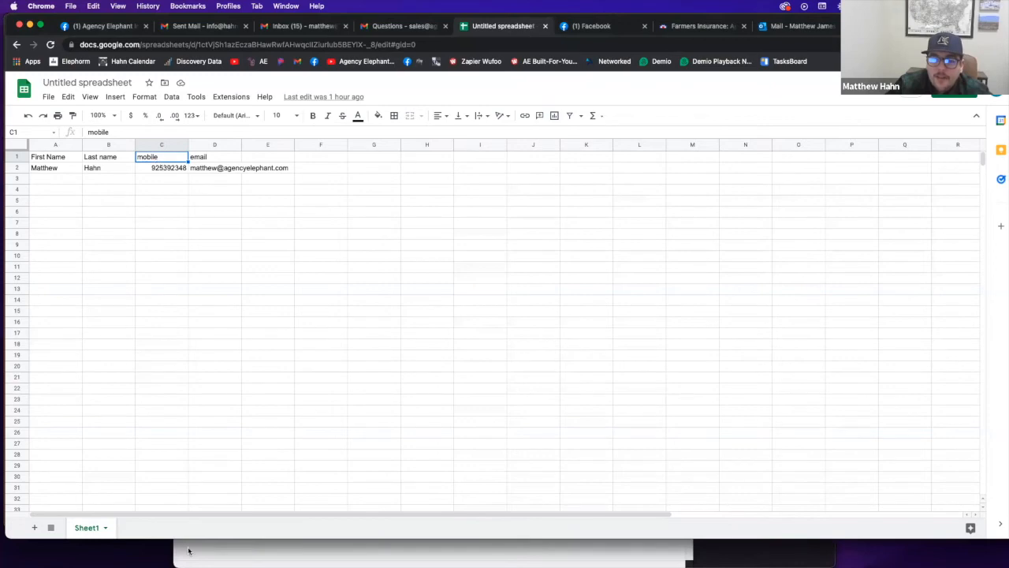
pyautogui.click(190, 551)
pyautogui.click(192, 21)
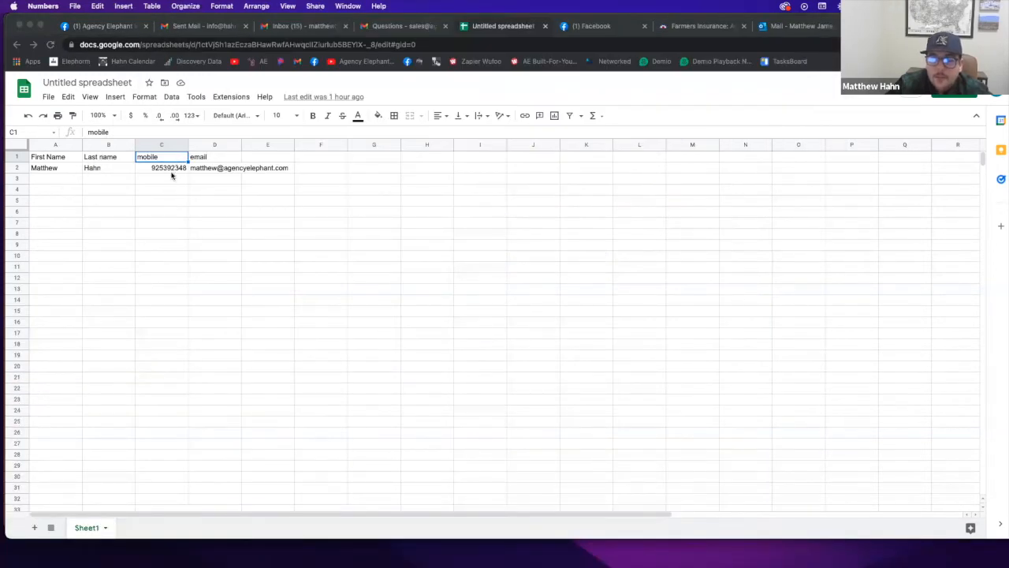
pyautogui.click(200, 161)
# Add the header 'expiration date' in cell E1
pyautogui.click(280, 158)
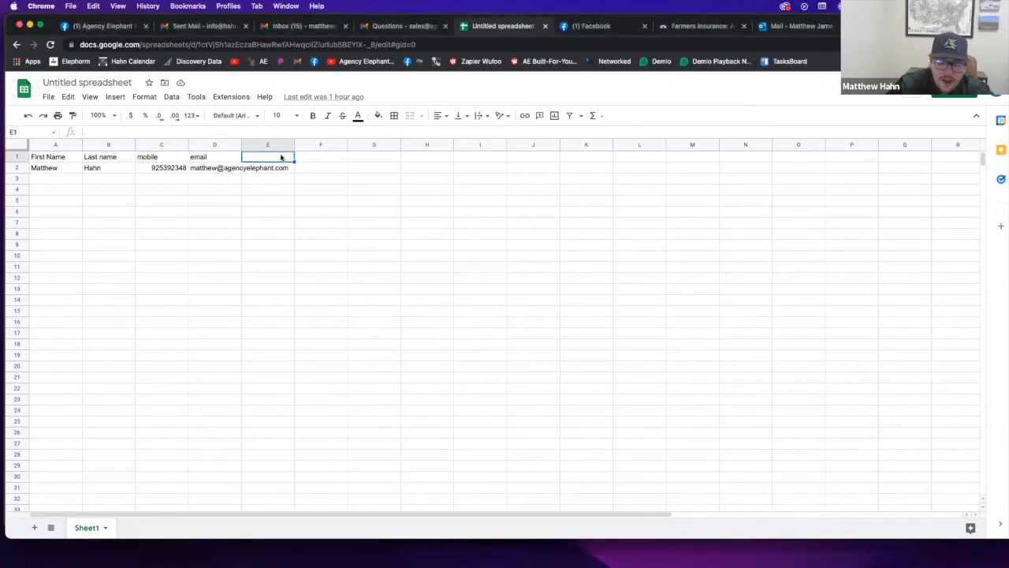
pyautogui.write('expiration dat')
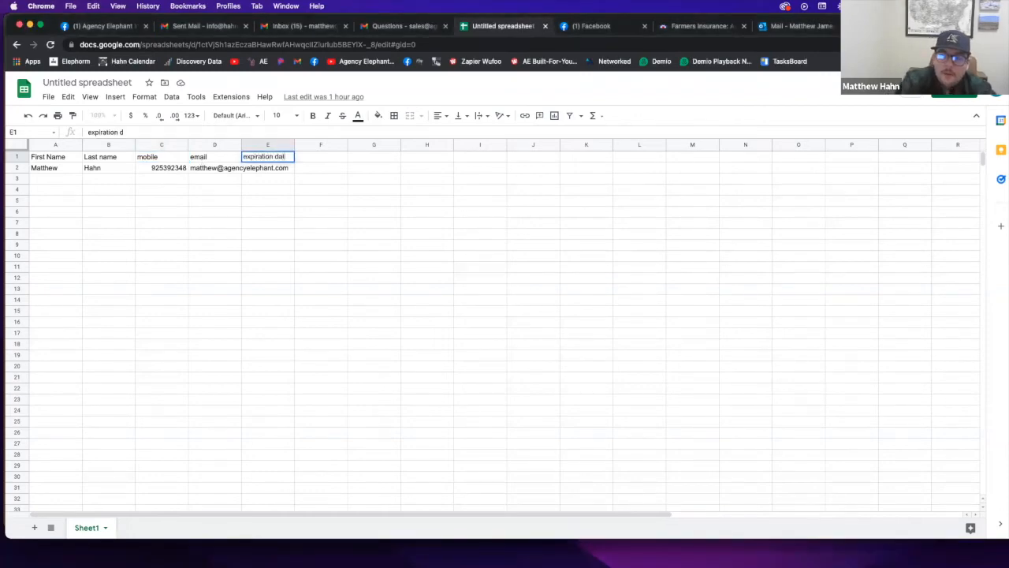
pyautogui.press('Tab')
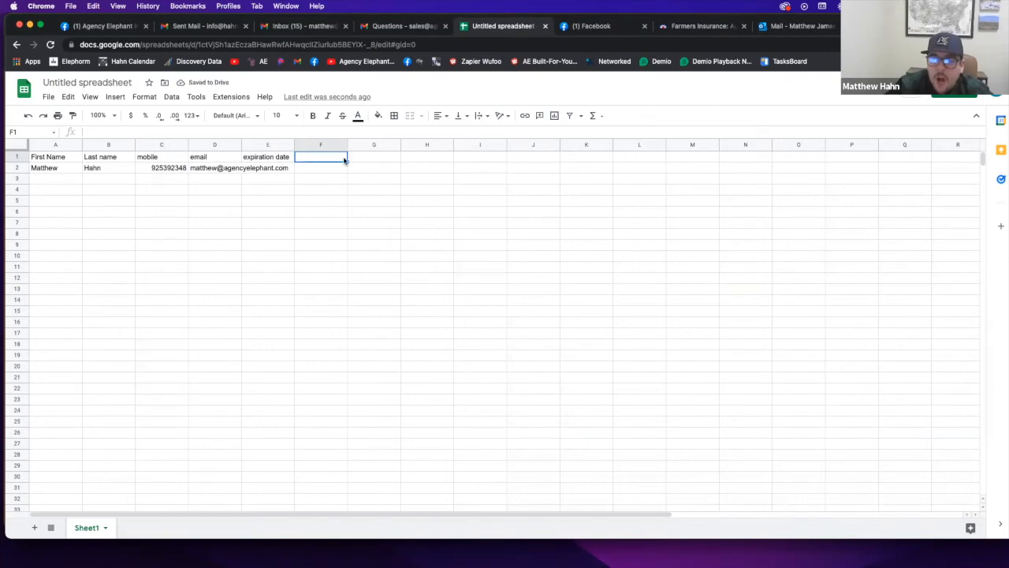
pyautogui.click(377, 158)
pyautogui.click(419, 157)
pyautogui.click(370, 158)
pyautogui.click(308, 159)
# Start the CSV import, keep mobile mapped to Mobile, and continue to Existing Data Option
pyautogui.click(30, 26)
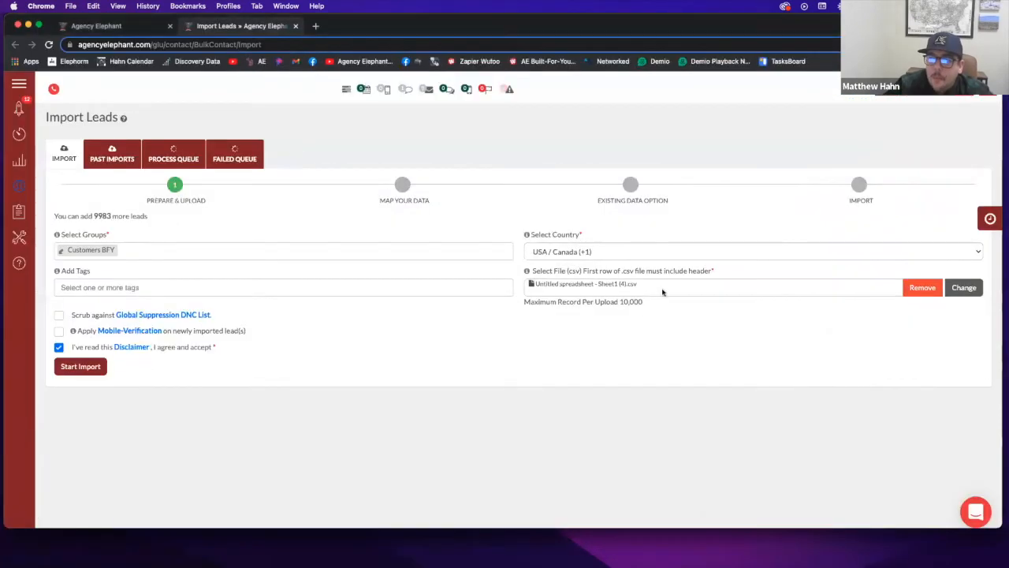
pyautogui.click(81, 366)
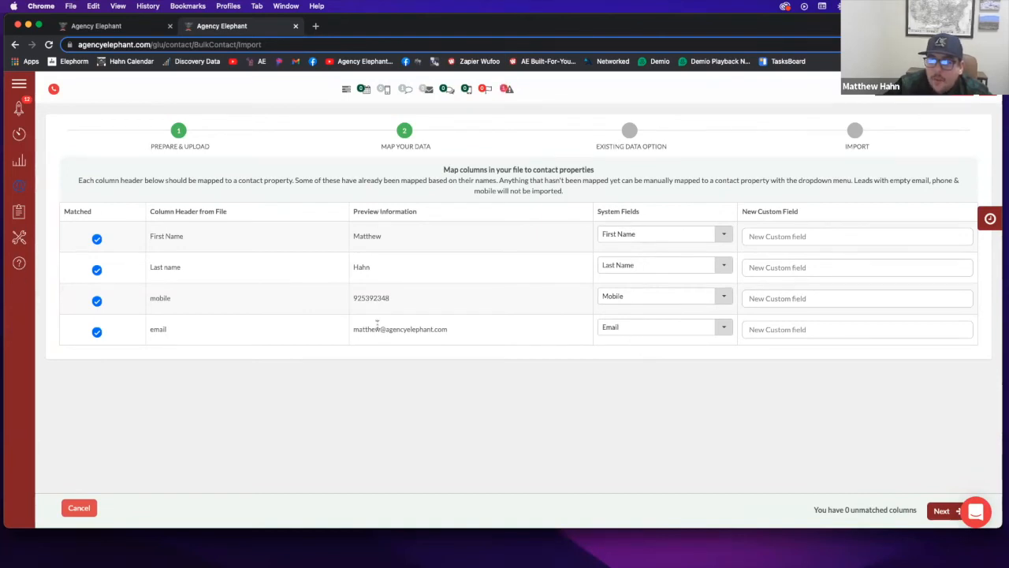
pyautogui.click(649, 296)
pyautogui.click(643, 296)
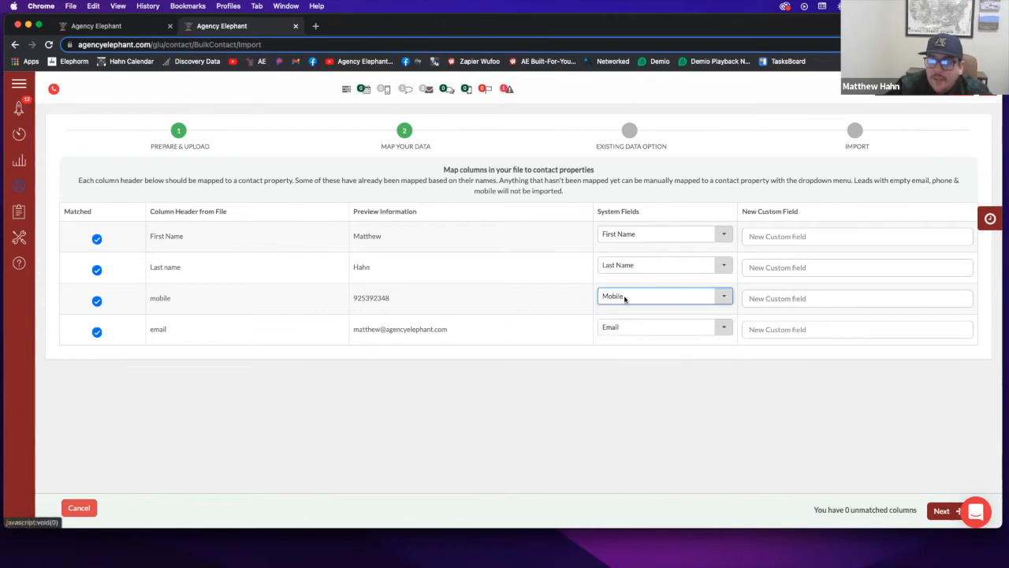
pyautogui.doubleClick(160, 298)
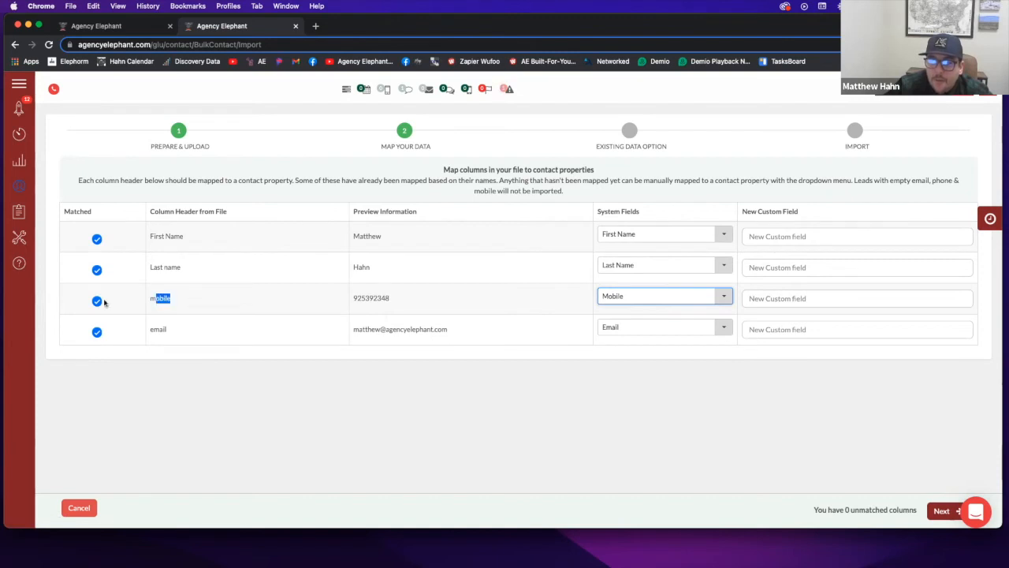
pyautogui.click(658, 299)
pyautogui.click(461, 286)
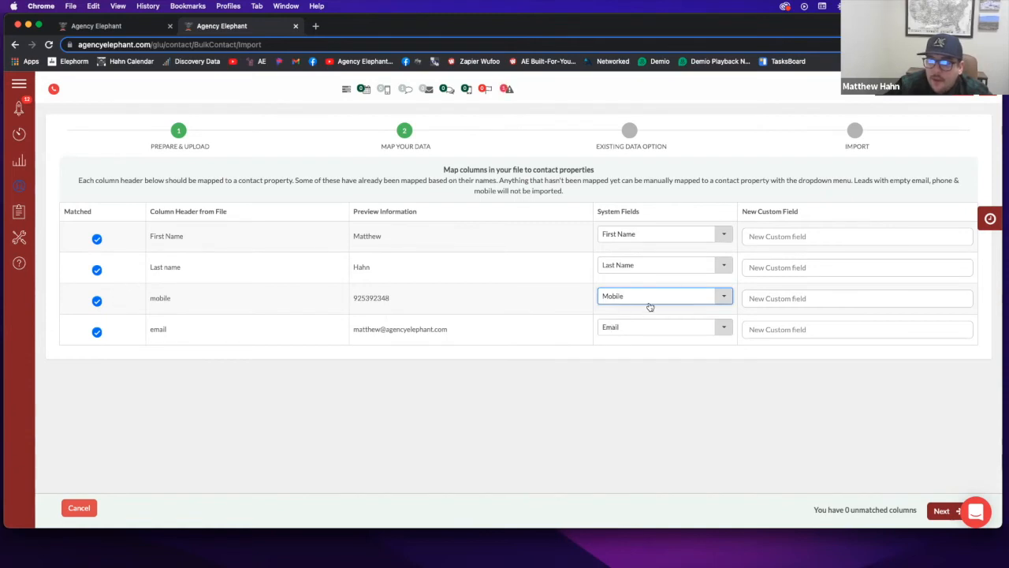
pyautogui.click(941, 511)
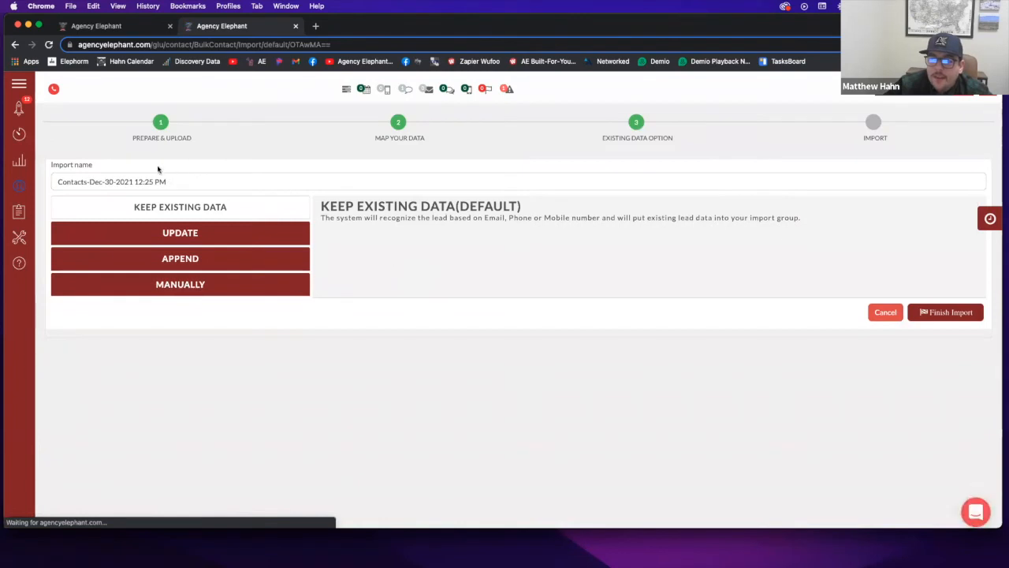
# Replace the default dated import name with 'customer list'
pyautogui.tripleClick(187, 182)
pyautogui.write('customer')
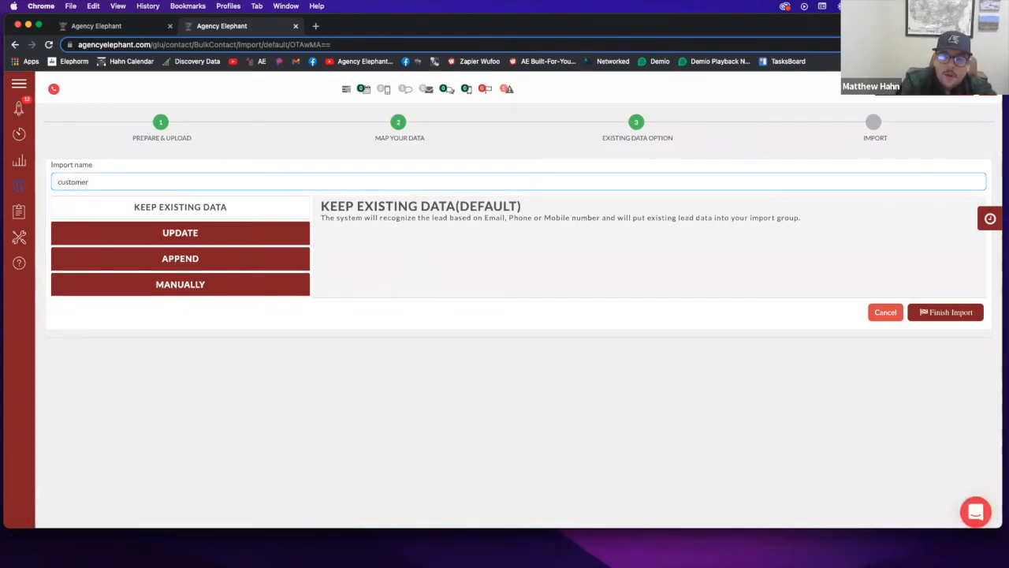
pyautogui.write(' list full list')
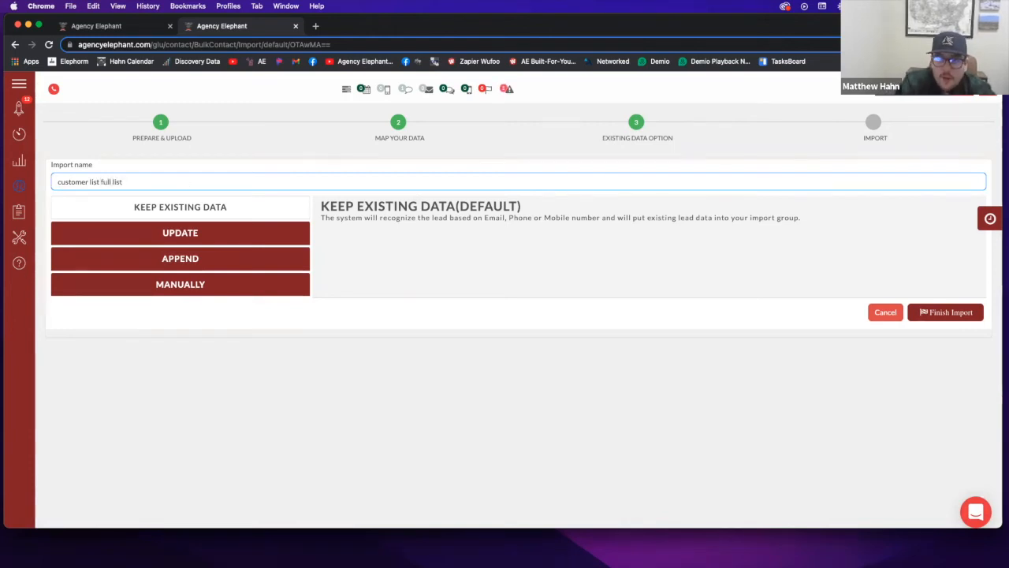
pyautogui.press('BackSpace')
pyautogui.press('BackSpace')
pyautogui.press('BackSpace')
pyautogui.press('BackSpace')
pyautogui.write('ho')
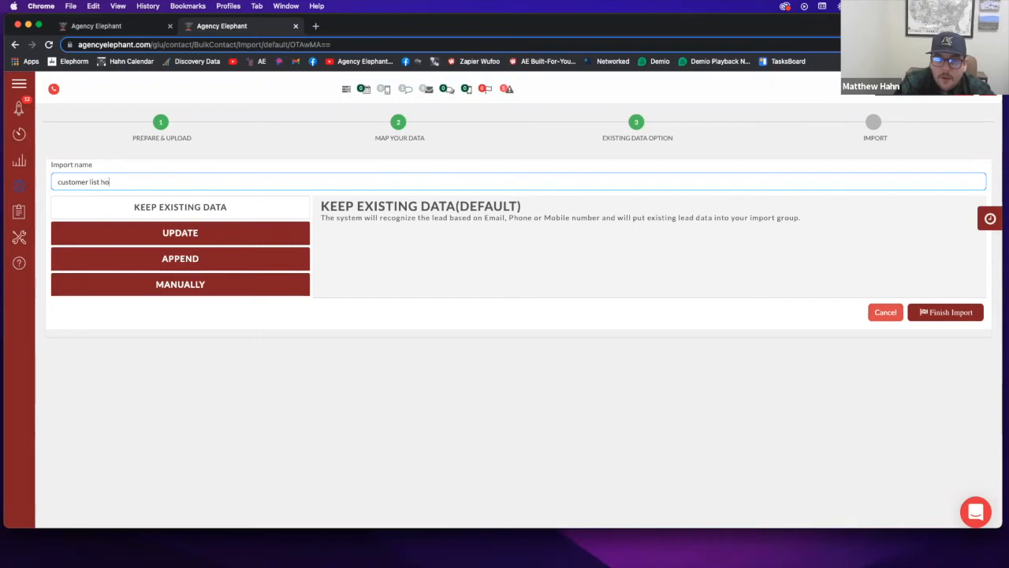
pyautogui.write('me policies')
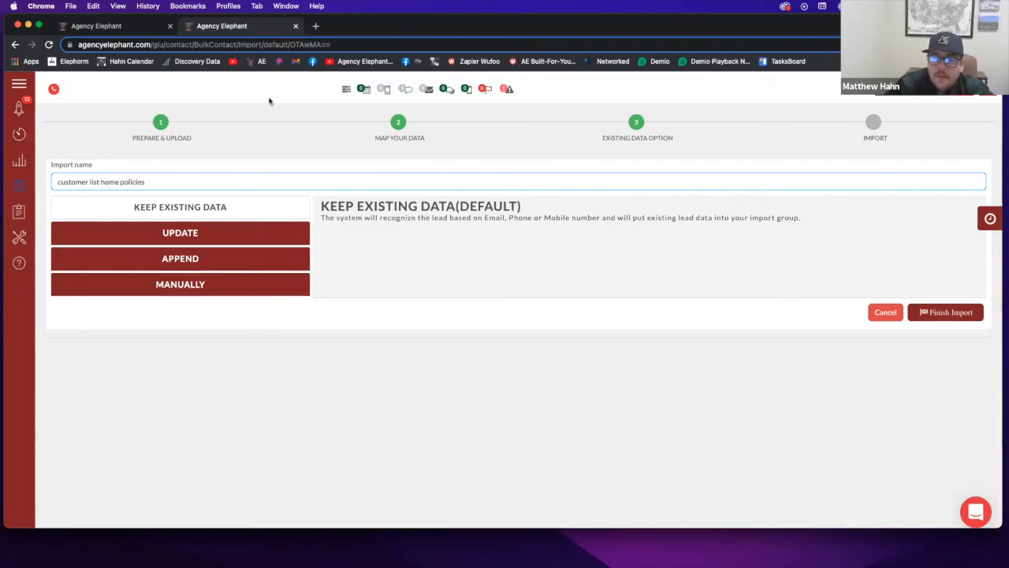
pyautogui.moveTo(178, 183); pyautogui.dragTo(214, 176)
pyautogui.press('BackSpace')
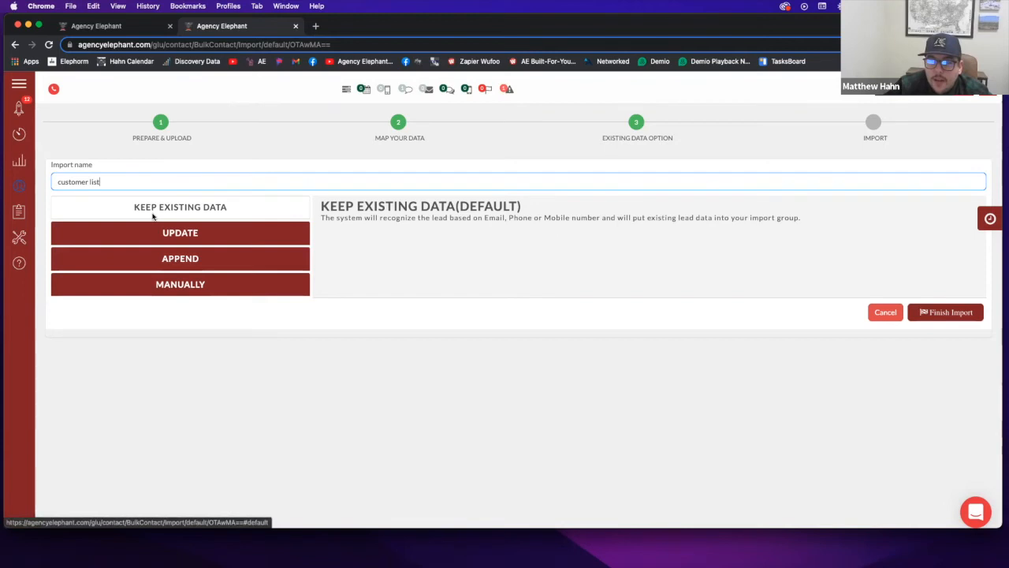
# Choose Append for existing data and submit the 'customer list' import
pyautogui.click(181, 265)
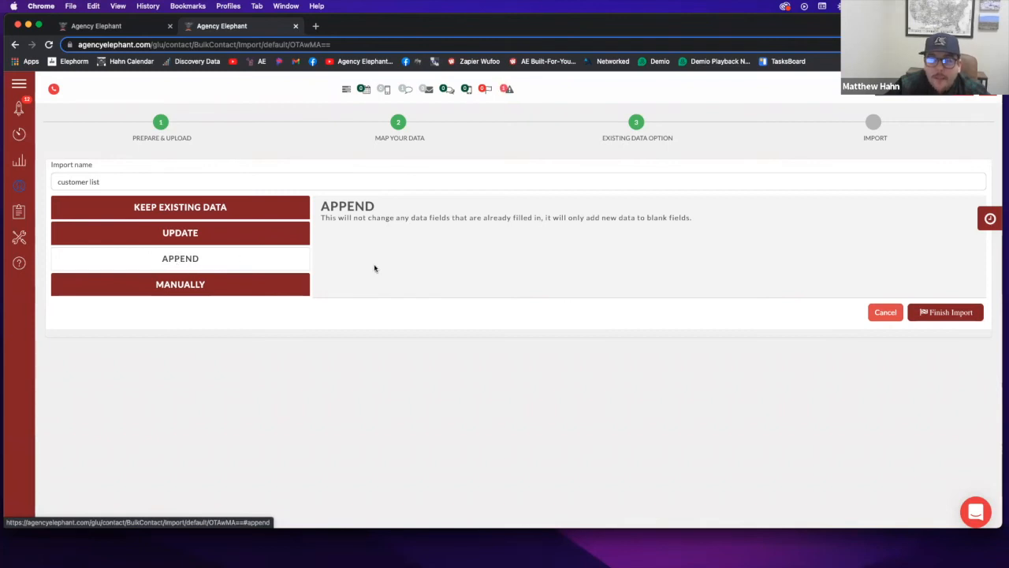
pyautogui.click(235, 240)
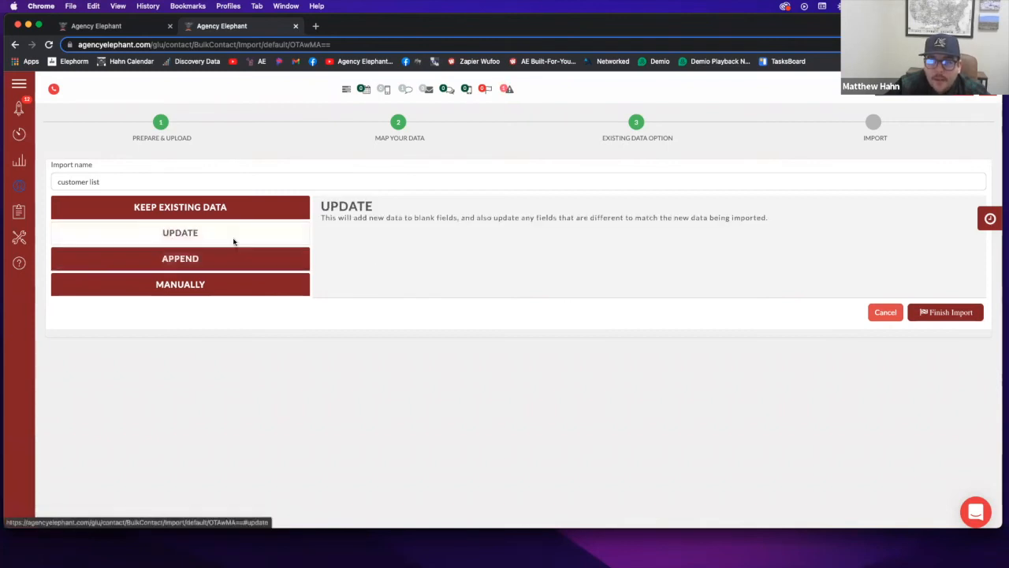
pyautogui.click(254, 266)
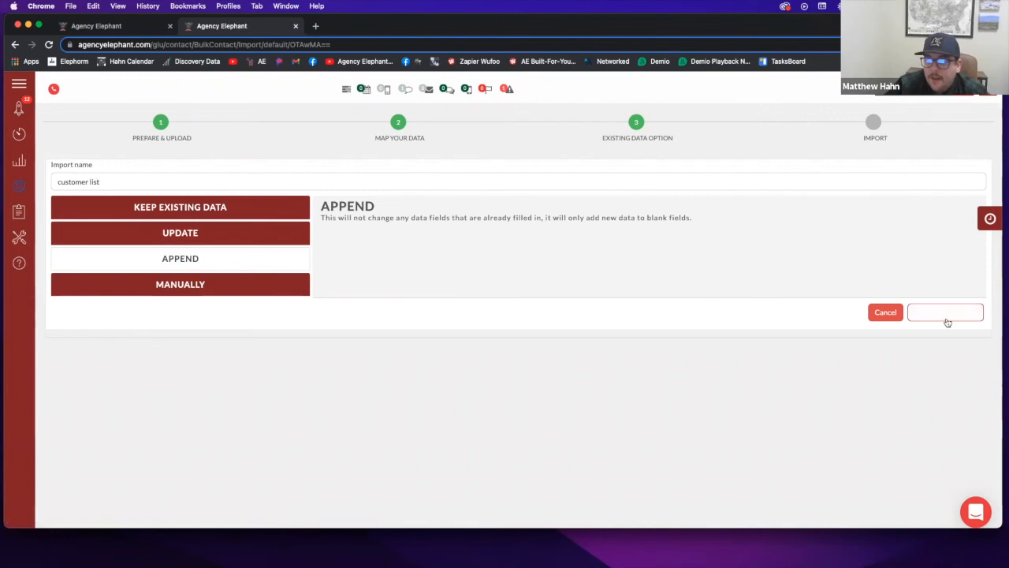
pyautogui.click(919, 313)
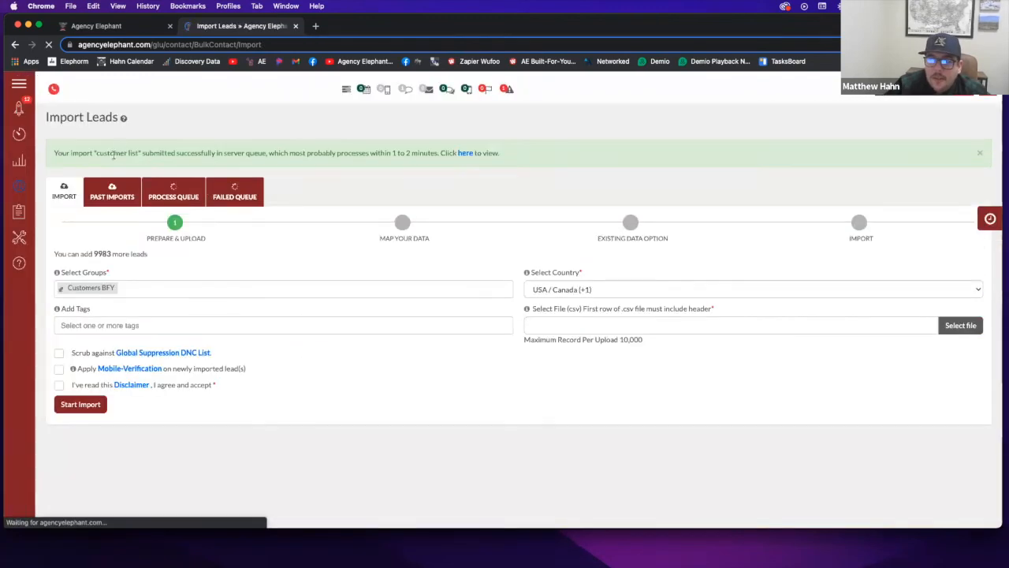
pyautogui.click(484, 89)
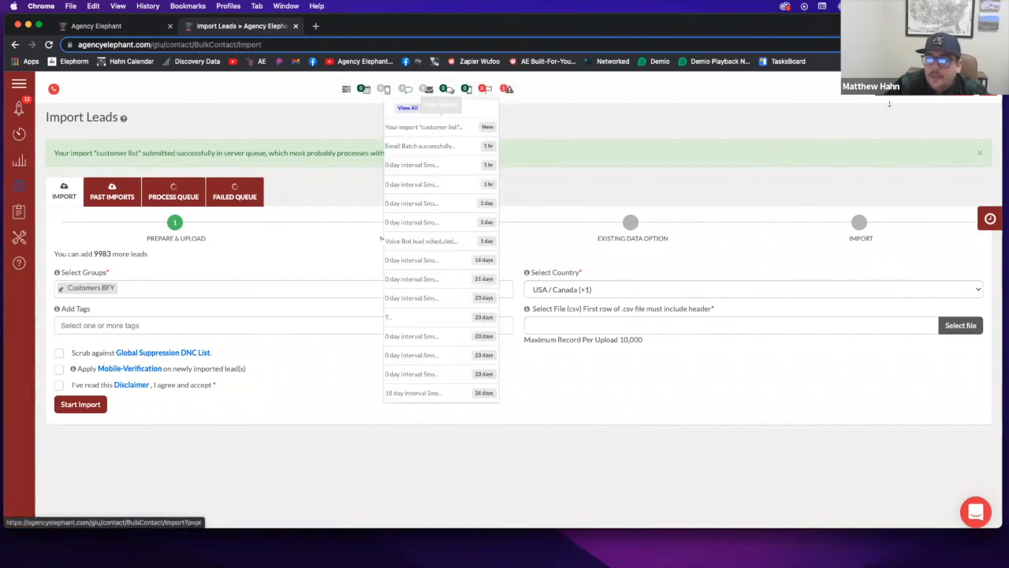
pyautogui.click(946, 88)
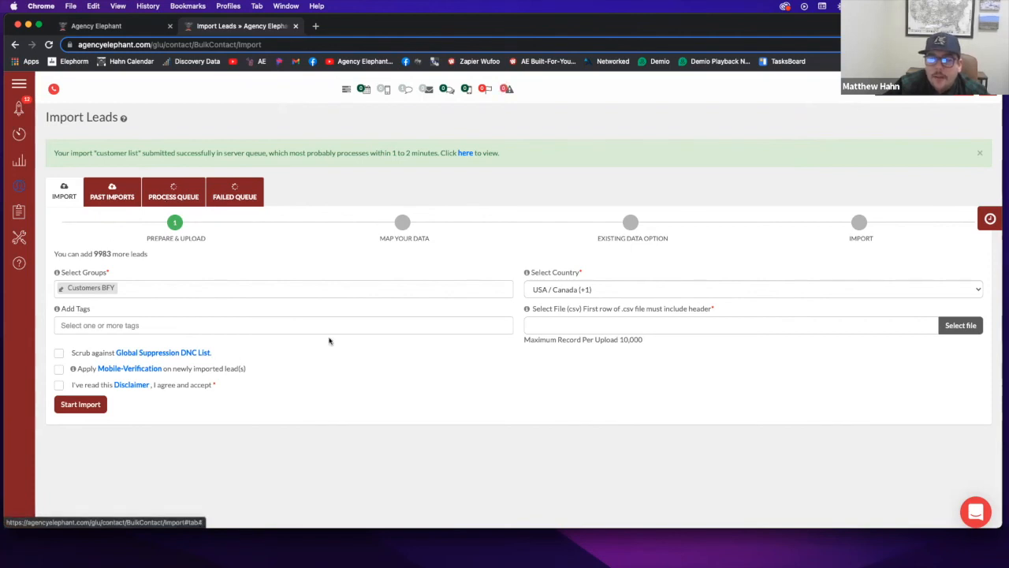
# Replace the Customers BFY group with Aged Leads or Old leads BFY and Prospects BFY
pyautogui.click(124, 289)
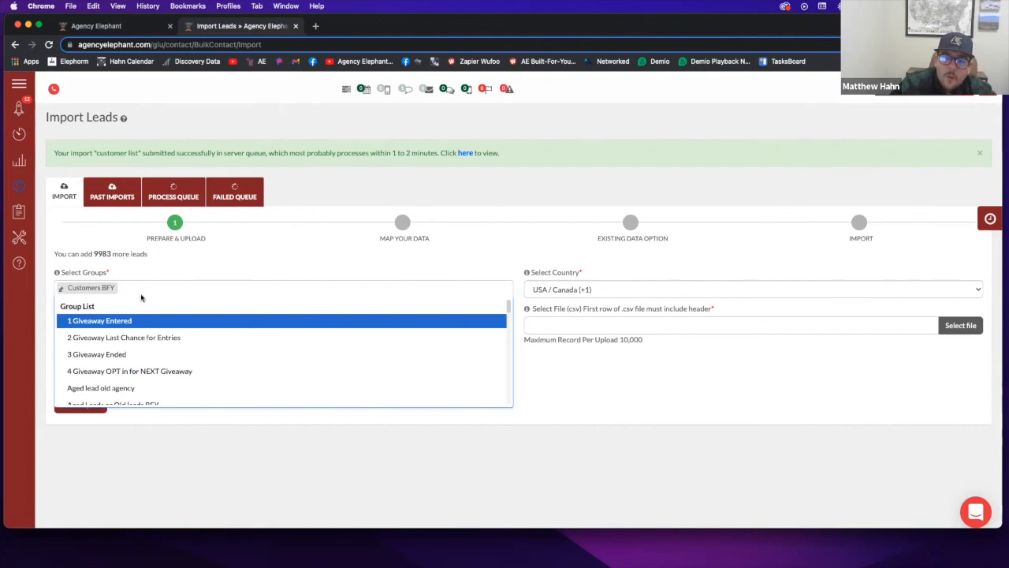
pyautogui.press('BackSpace')
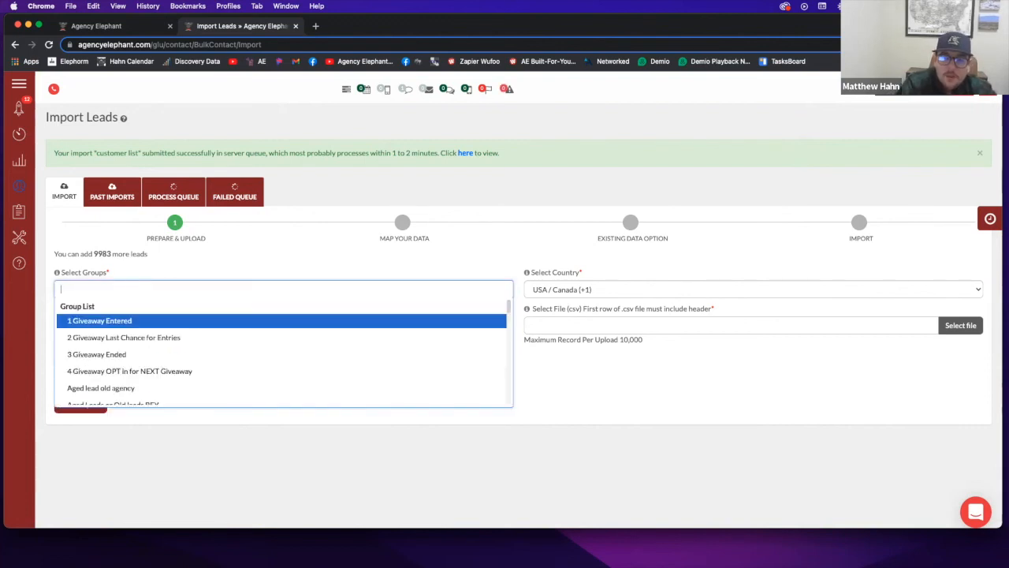
pyautogui.write('aged')
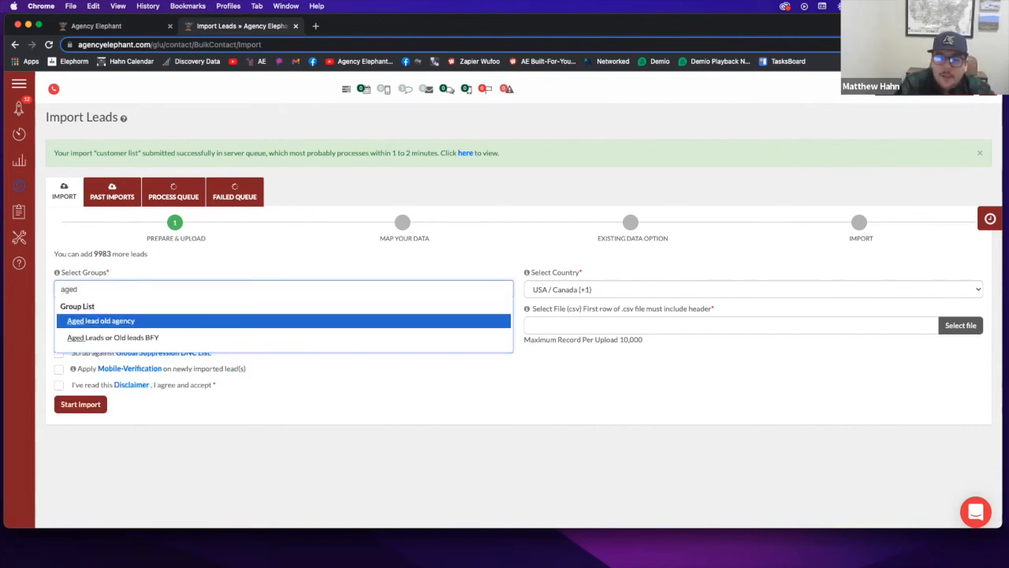
pyautogui.press('Down')
pyautogui.press('Return')
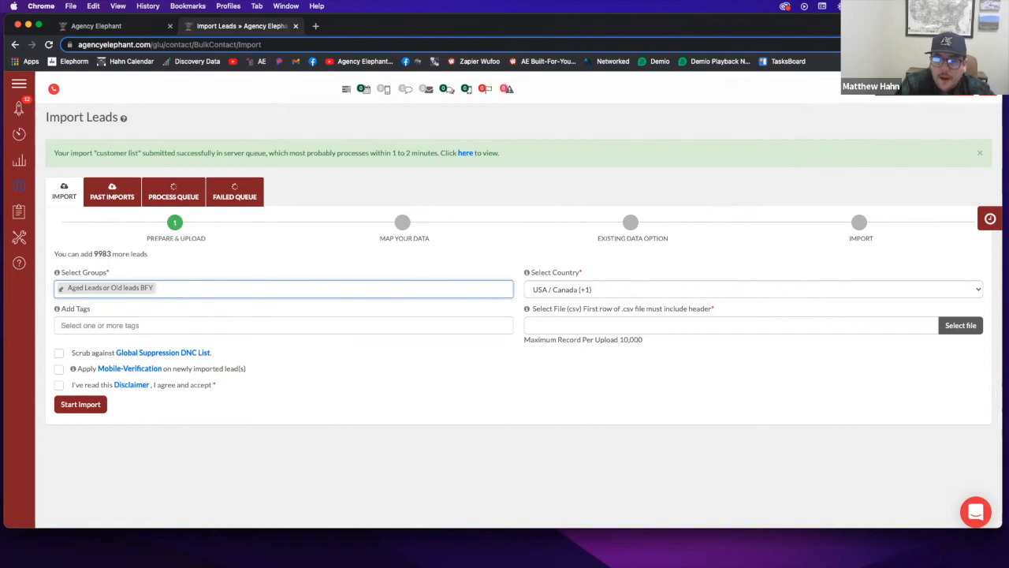
pyautogui.write('prosp')
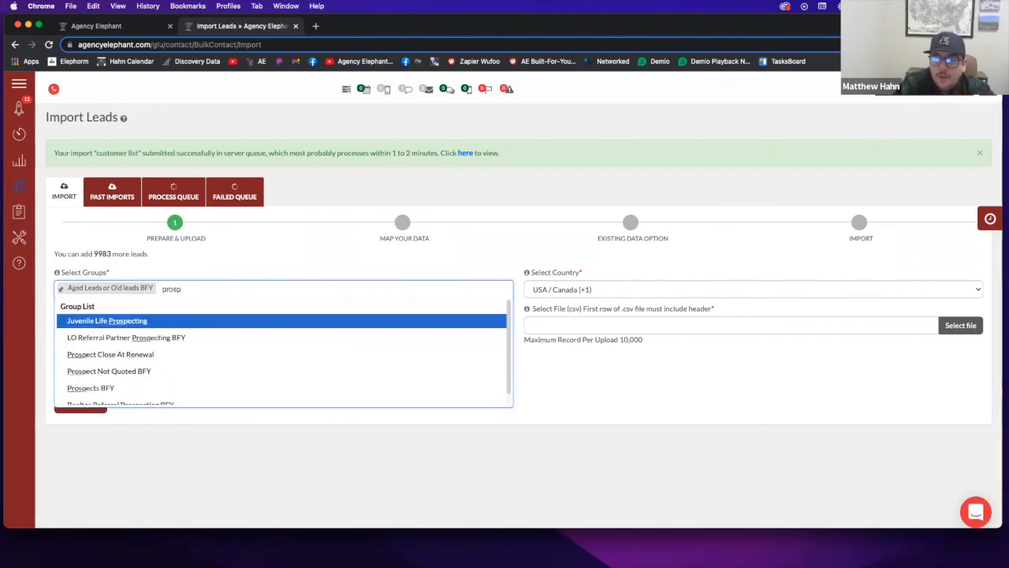
pyautogui.click(79, 387)
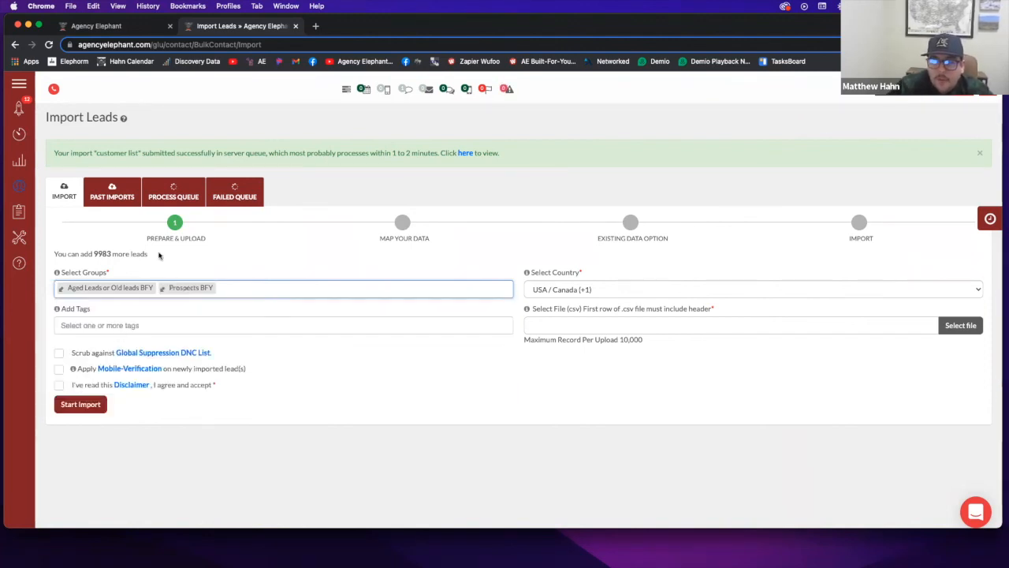
# Try the Aged Lead tag, remove it, and discard the typed 'Aged Leads 12 30' tag
pyautogui.click(134, 326)
pyautogui.write('a')
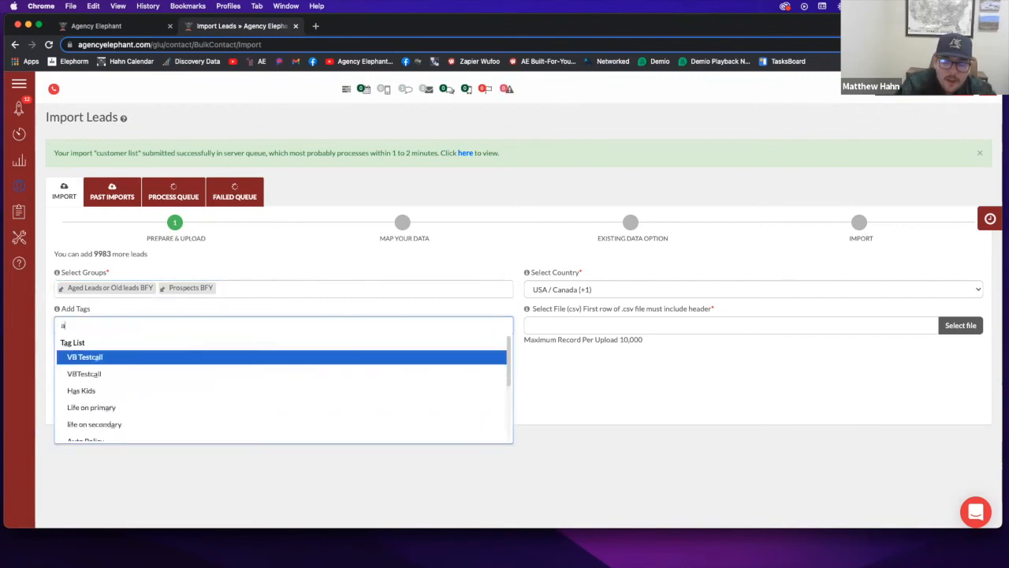
pyautogui.write('gedleads')
pyautogui.press('BackSpace')
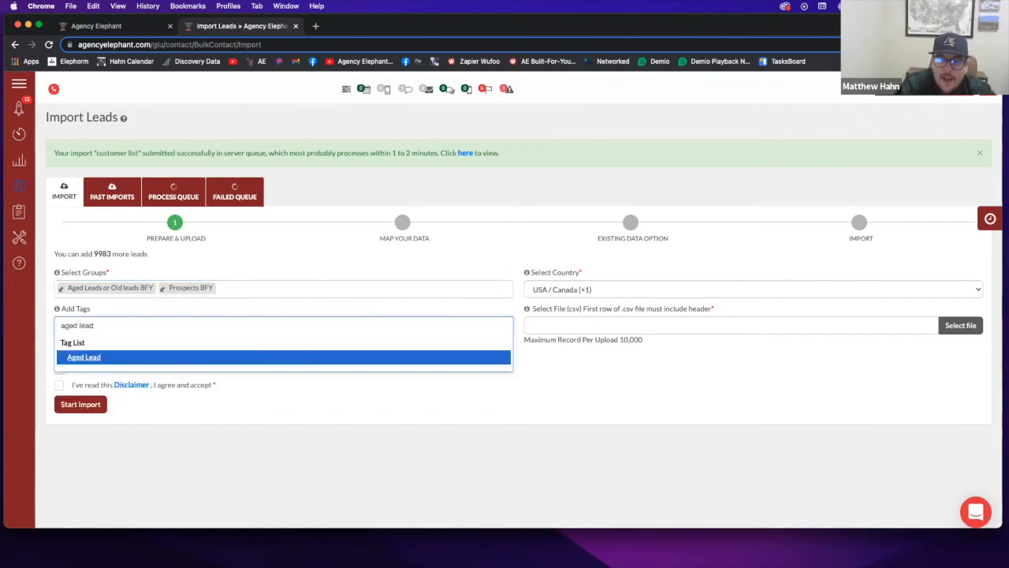
pyautogui.press('Return')
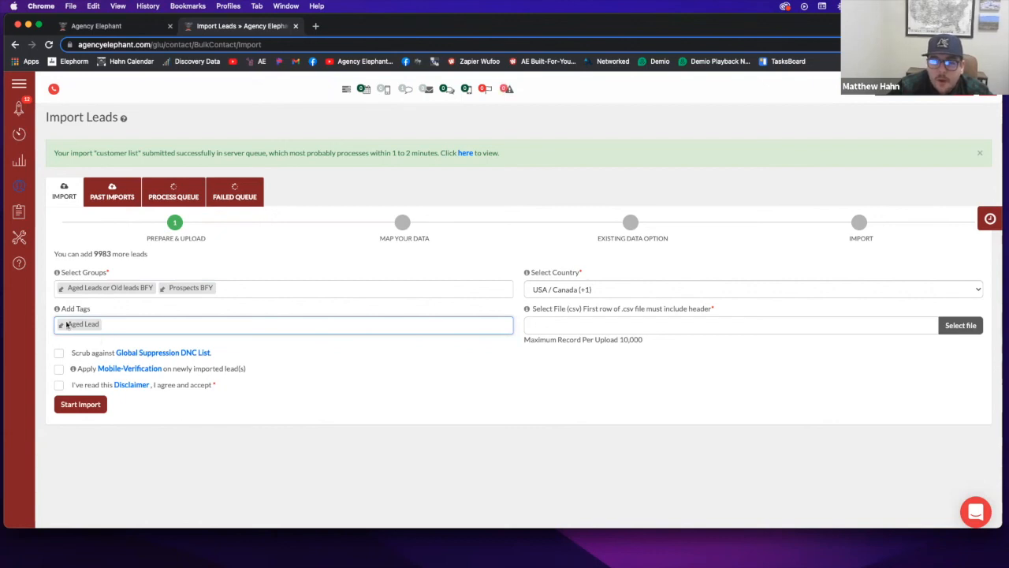
pyautogui.click(110, 326)
pyautogui.press('BackSpace')
pyautogui.press('BackSpace')
pyautogui.write('Aged Lea')
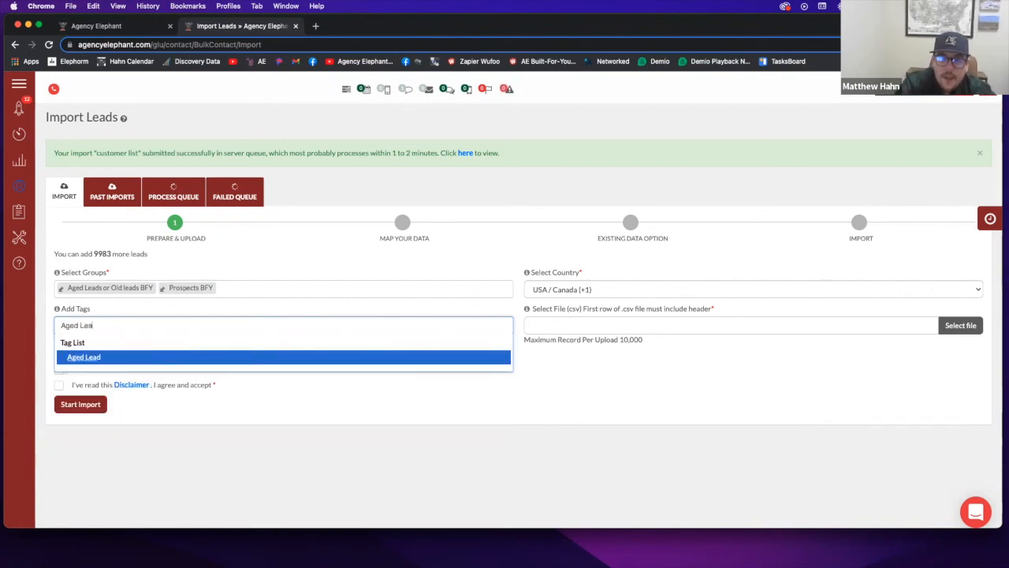
pyautogui.write('ds 12 30 21')
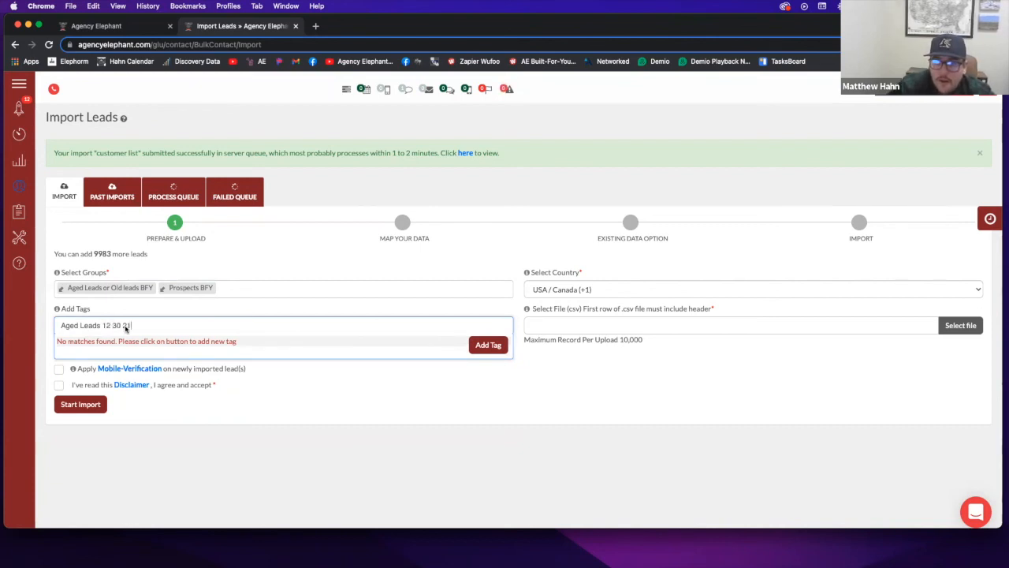
pyautogui.click(131, 327)
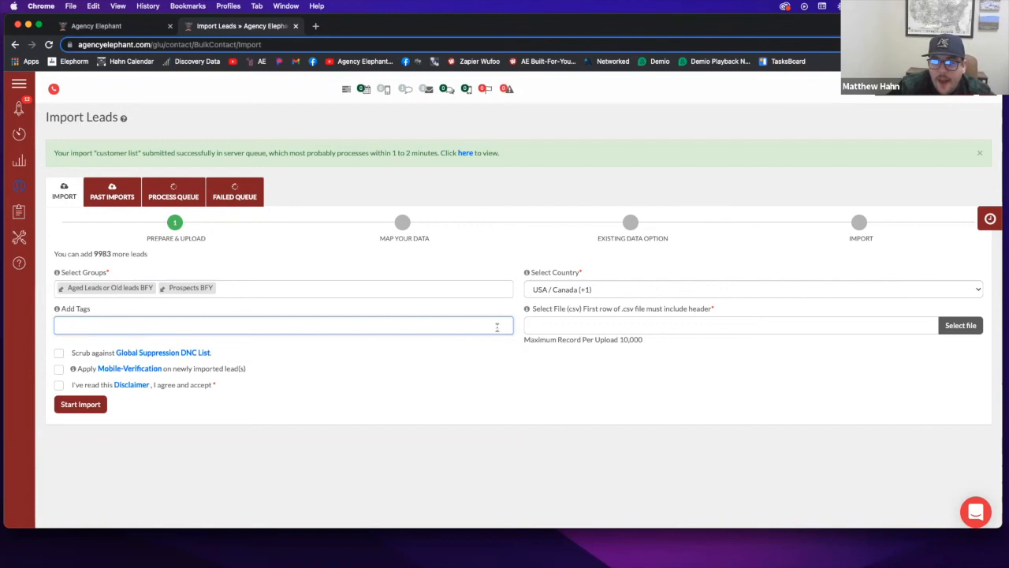